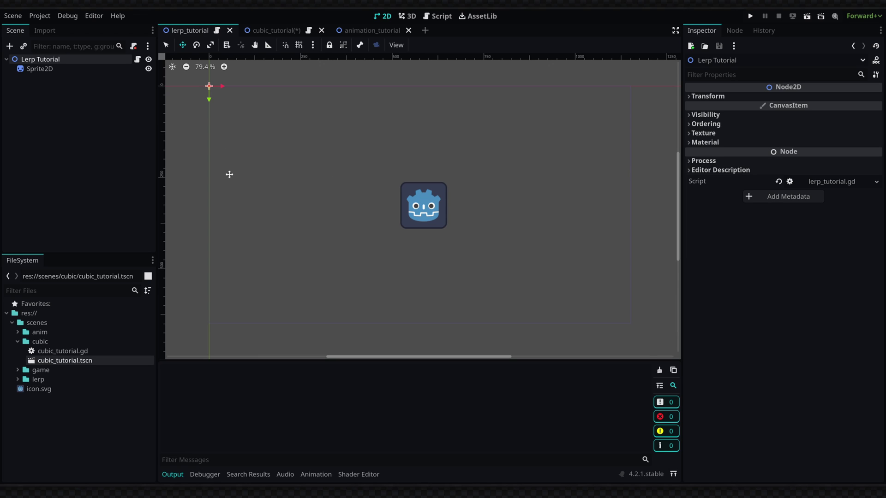
- Test-run the lerp_tutorial scene and open the Lerp Tutorial node's script with the output log collapsed
{"action": "left_click", "coordinate": [807, 18]}
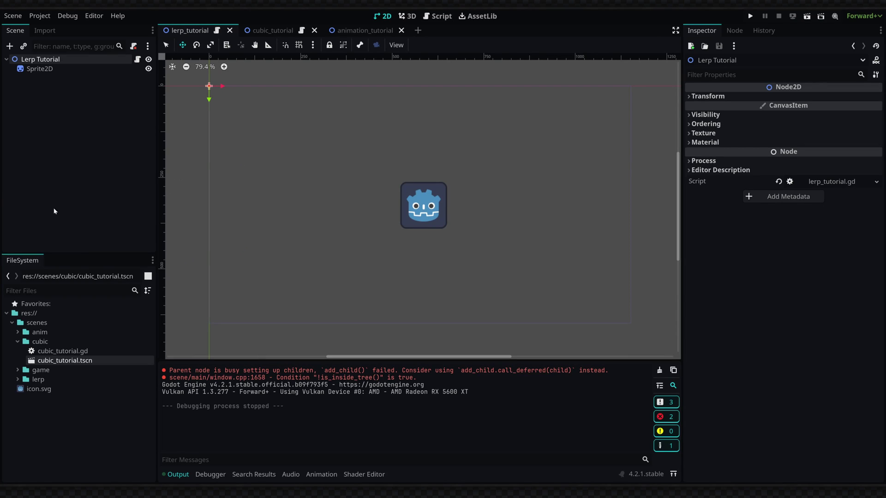
{"action": "left_click", "coordinate": [137, 60]}
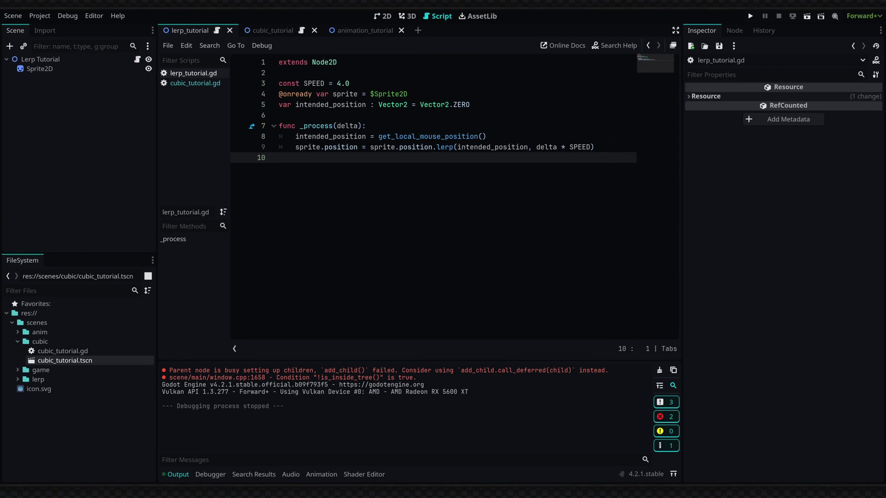
{"action": "left_click", "coordinate": [182, 474]}
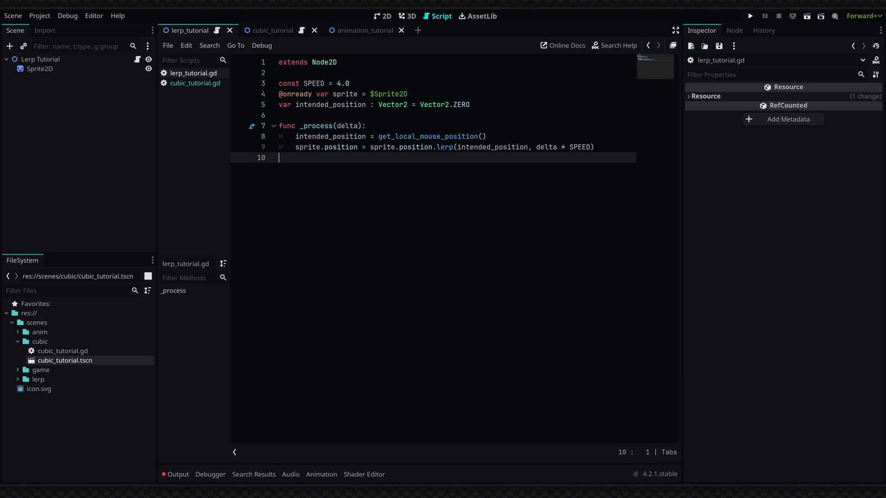
- Examine the SPEED constant and the sprite and intended_position variable declarations in lerp_tutorial.gd
{"action": "double_click", "coordinate": [445, 147]}
{"action": "left_click", "coordinate": [367, 126]}
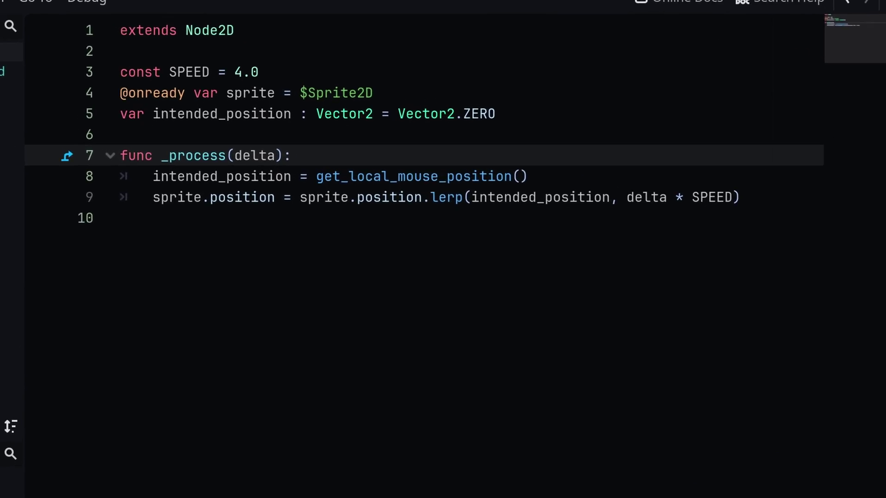
{"action": "left_click_drag", "start_coordinate": [350, 84], "coordinate": [243, 77]}
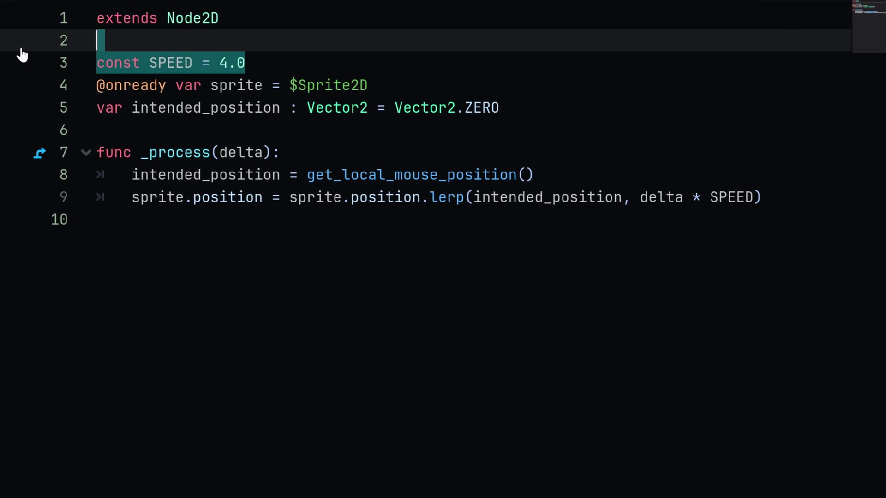
{"action": "left_click_drag", "start_coordinate": [22, 55], "coordinate": [36, 59]}
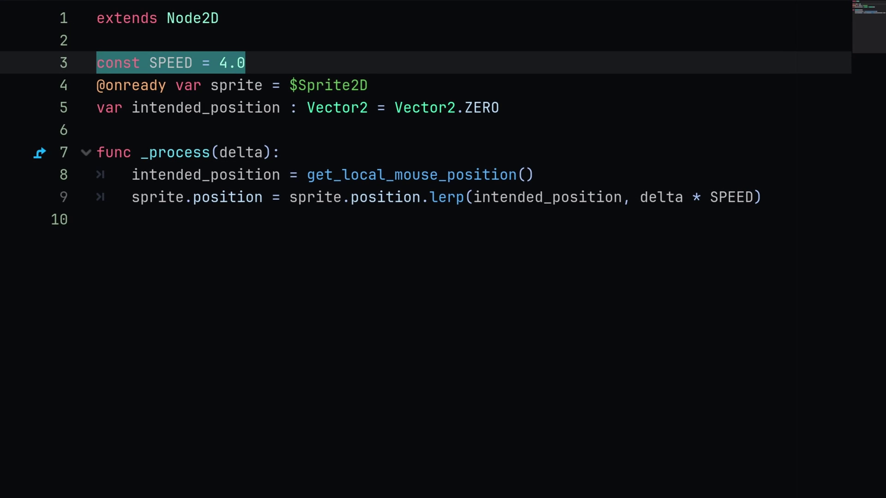
{"action": "left_click_drag", "start_coordinate": [368, 85], "coordinate": [55, 88]}
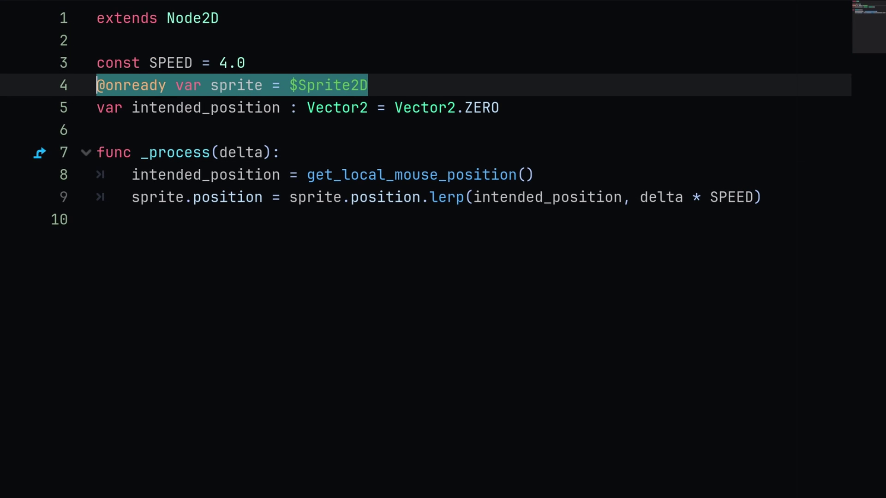
{"action": "left_click_drag", "start_coordinate": [500, 108], "coordinate": [97, 108]}
{"action": "left_click", "coordinate": [184, 107]}
{"action": "double_click", "coordinate": [185, 108]}
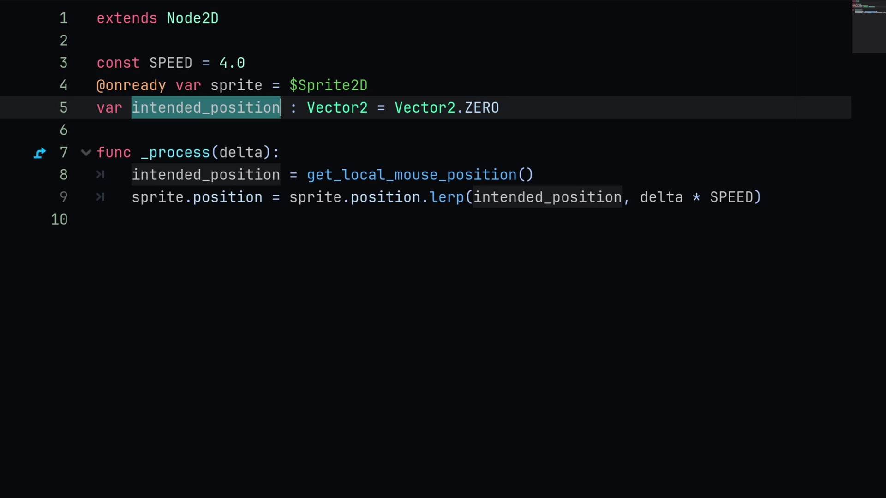
{"action": "left_click_drag", "start_coordinate": [499, 107], "coordinate": [71, 90]}
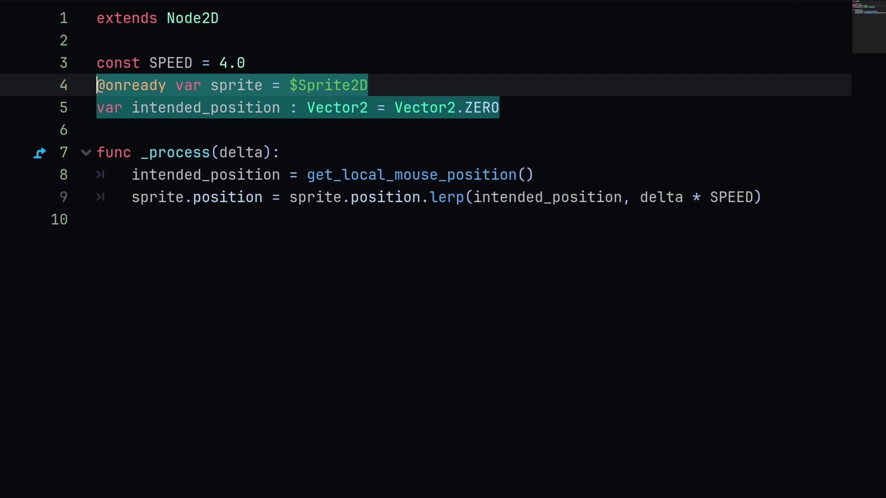
- Examine the _process function, from the mouse position assignment to the sprite.position lerp call and its intended_position argument
{"action": "left_click", "coordinate": [175, 152]}
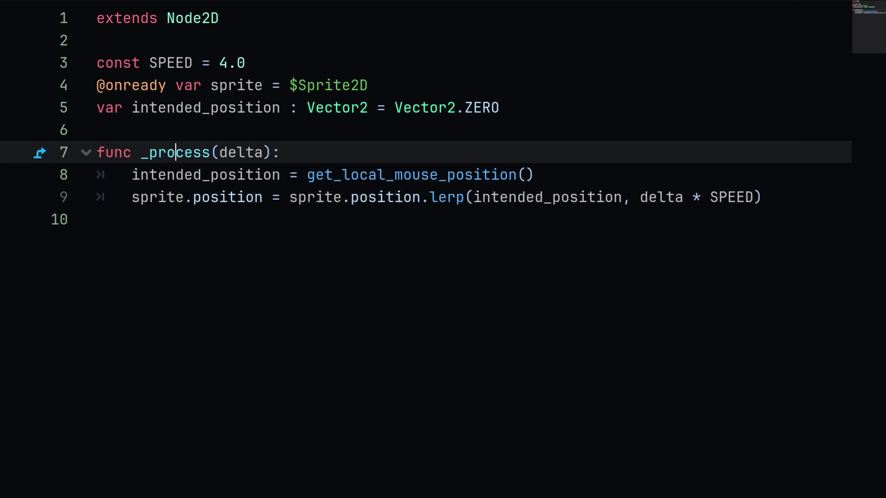
{"action": "left_click", "coordinate": [201, 174]}
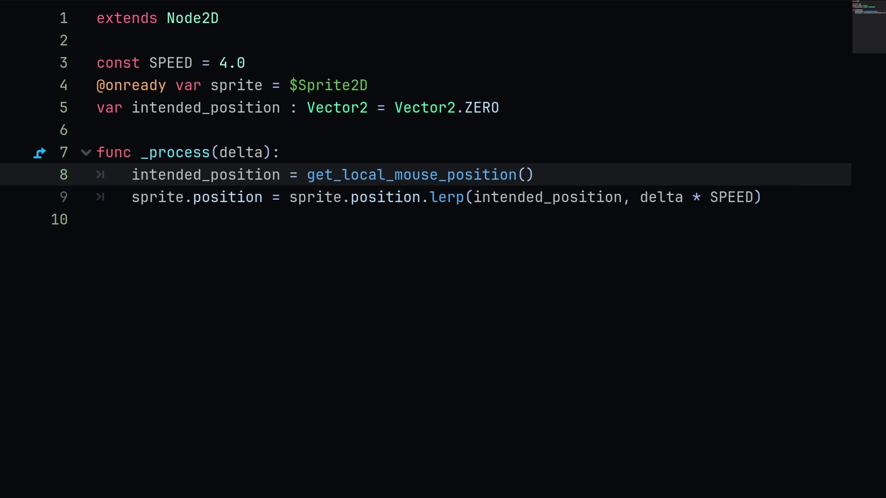
{"action": "left_click_drag", "start_coordinate": [535, 174], "coordinate": [131, 175]}
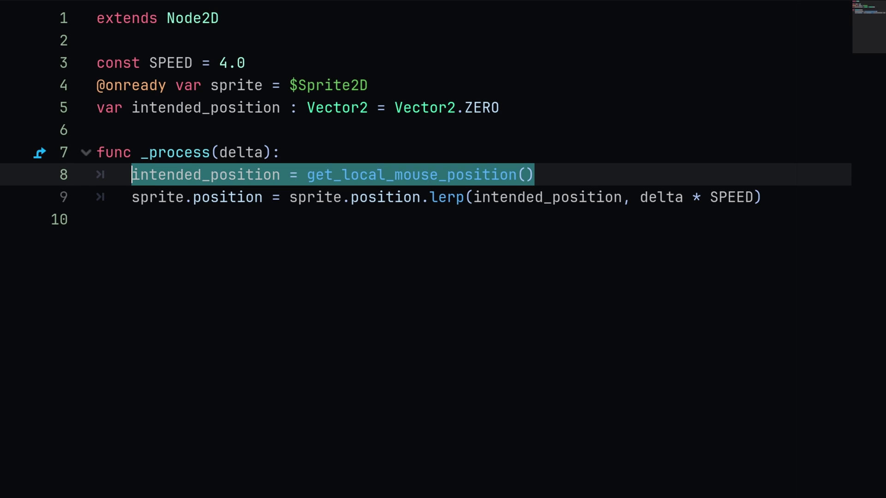
{"action": "key", "text": "End"}
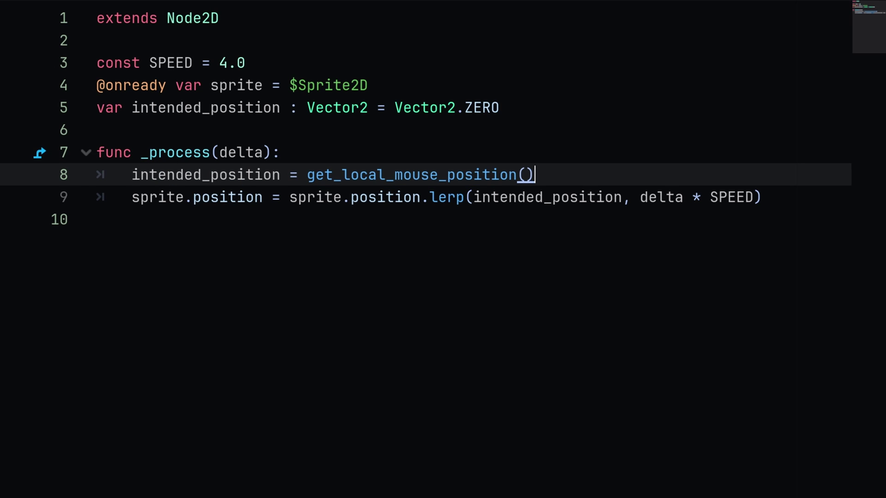
{"action": "double_click", "coordinate": [158, 197]}
{"action": "double_click", "coordinate": [227, 197]}
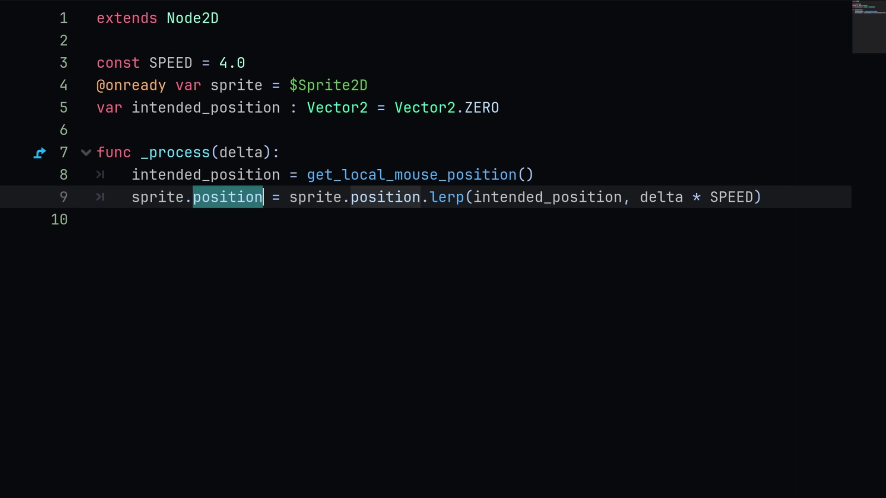
{"action": "left_click", "coordinate": [325, 197]}
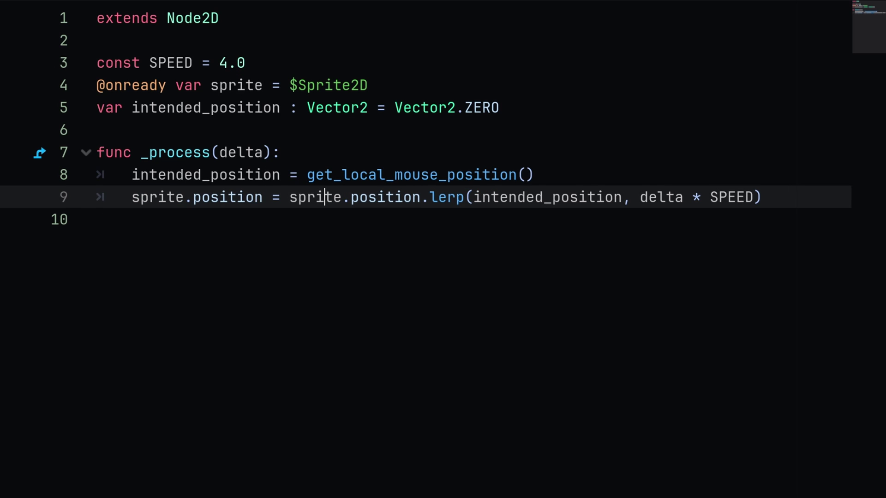
{"action": "left_click", "coordinate": [517, 197]}
{"action": "double_click", "coordinate": [518, 197]}
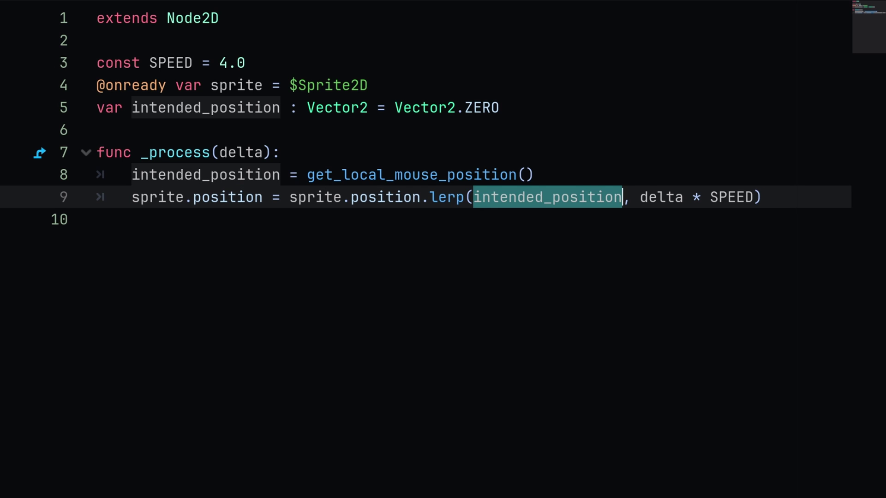
- Examine the lerp call's delta * SPEED weight and the value assigned to the SPEED constant
{"action": "left_click", "coordinate": [97, 129]}
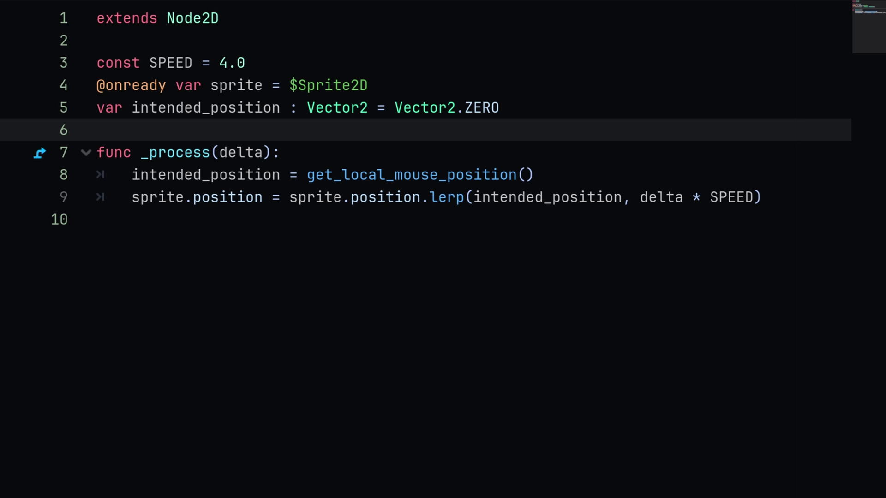
{"action": "left_click", "coordinate": [281, 152]}
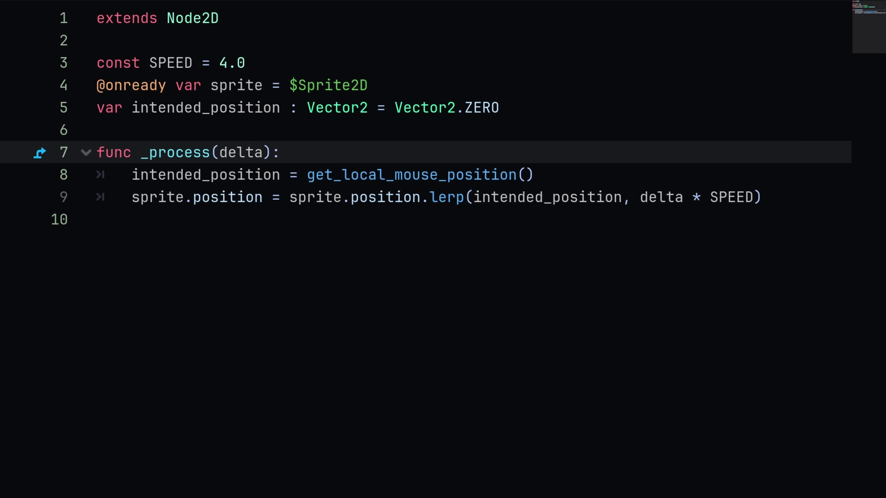
{"action": "double_click", "coordinate": [446, 197]}
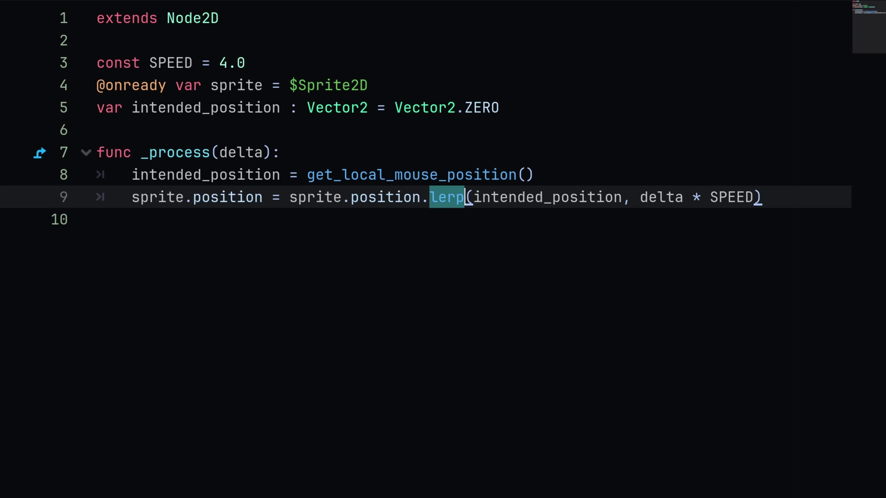
{"action": "double_click", "coordinate": [661, 197]}
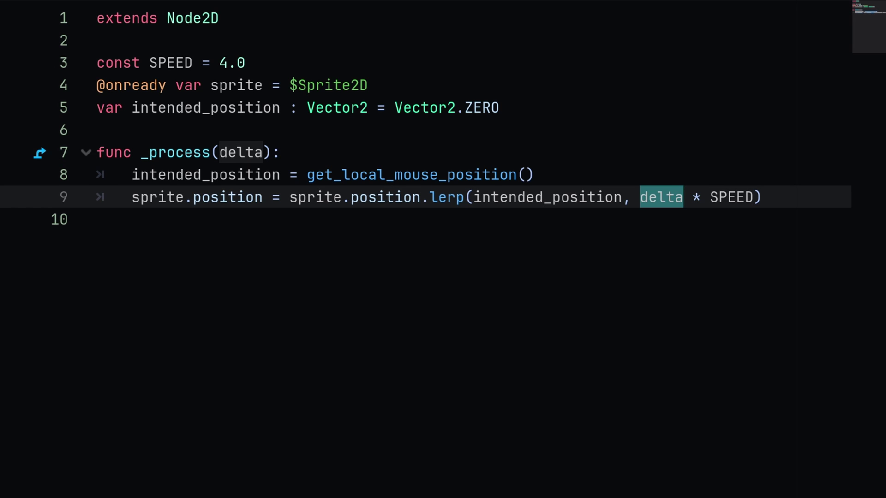
{"action": "double_click", "coordinate": [732, 197]}
{"action": "left_click", "coordinate": [245, 63]}
{"action": "key", "text": "shift+Left"}
{"action": "key", "text": "shift+Left"}
{"action": "key", "text": "shift+Left"}
{"action": "left_click", "coordinate": [97, 40]}
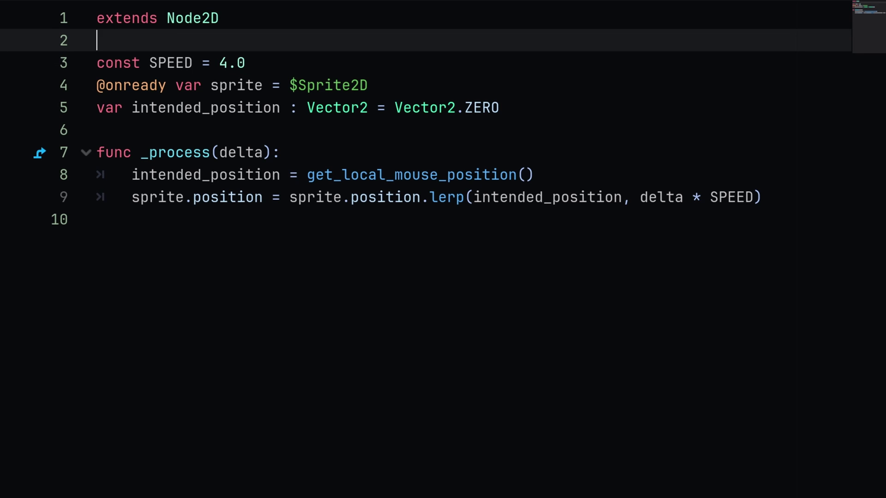
- Run the game to check how the sprite moves toward the mouse pointer, and close the game window
{"action": "left_click", "coordinate": [97, 130]}
{"action": "key", "text": "F5"}
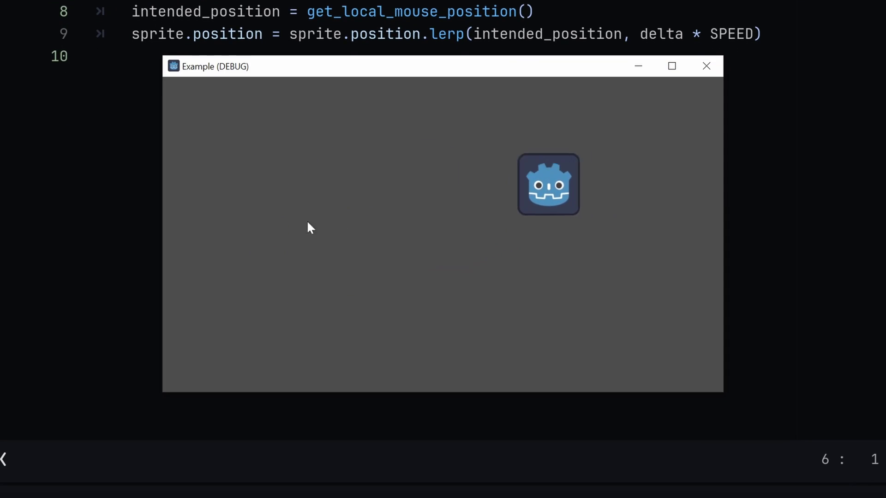
{"action": "left_click", "coordinate": [709, 66]}
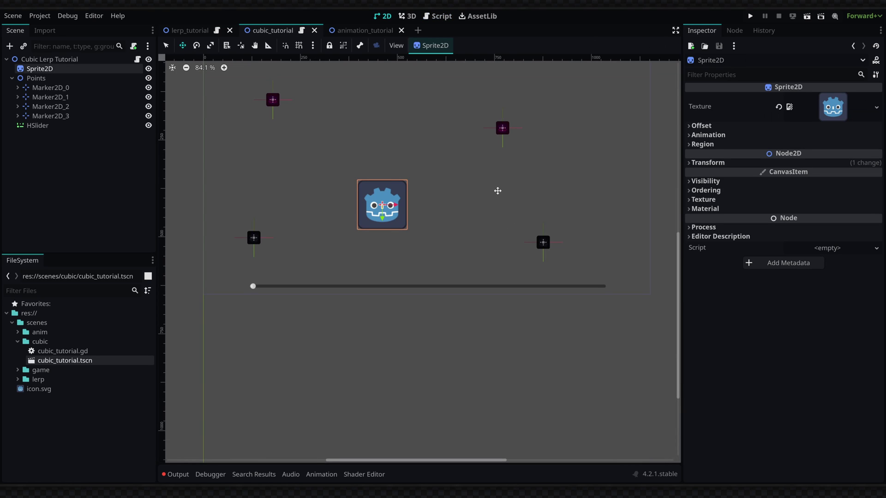
- Examine the points array declaration in cubic_tutorial.gd and how _ready fills it with the children of the Points node
{"action": "middle_click_drag", "start_coordinate": [497, 190], "coordinate": [501, 209]}
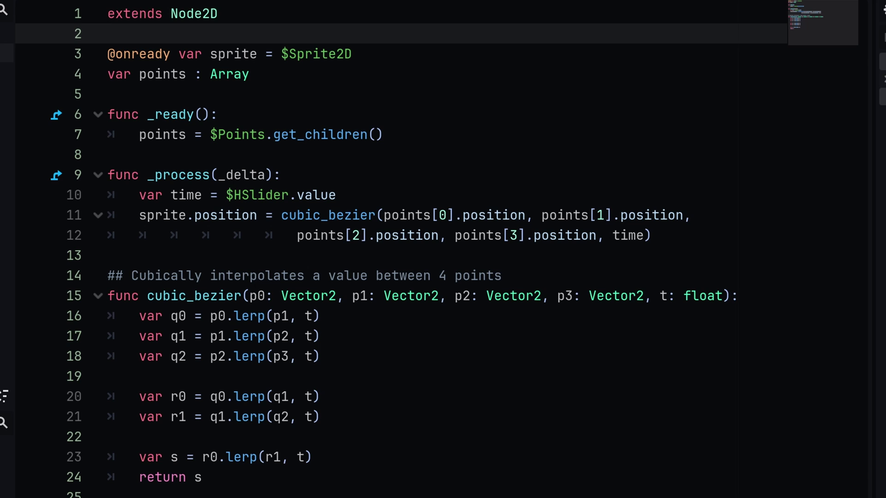
{"action": "left_click_drag", "start_coordinate": [250, 74], "coordinate": [139, 74]}
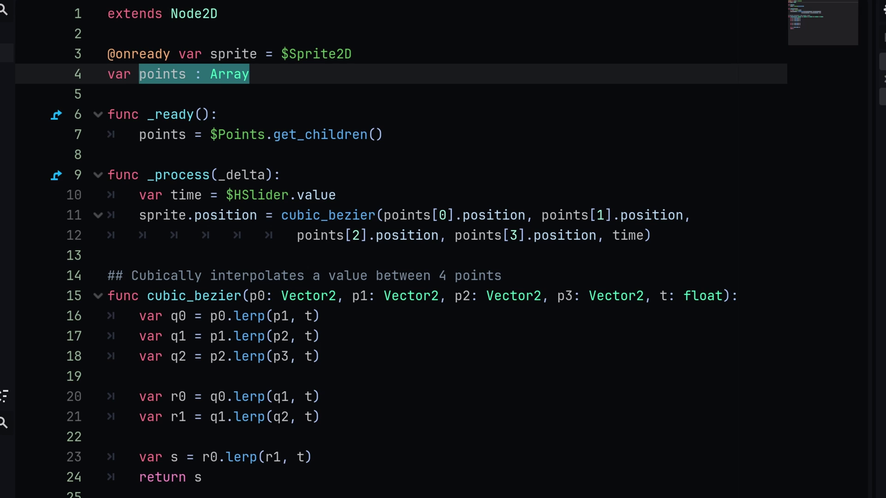
{"action": "double_click", "coordinate": [170, 114]}
{"action": "double_click", "coordinate": [163, 135]}
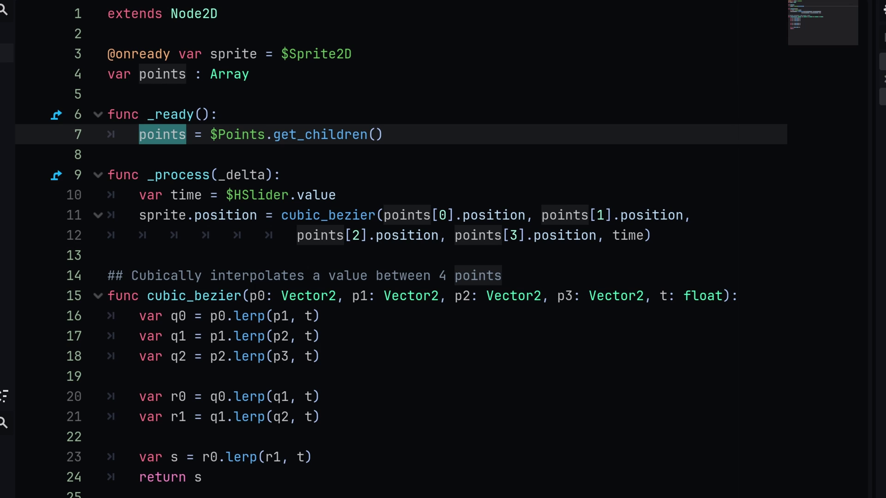
{"action": "left_click_drag", "start_coordinate": [382, 135], "coordinate": [329, 134]}
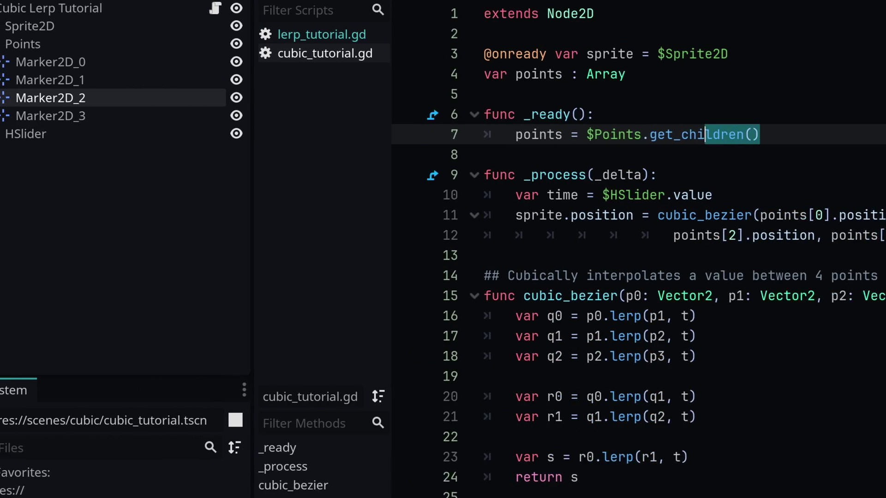
{"action": "left_click_drag", "start_coordinate": [705, 134], "coordinate": [500, 114]}
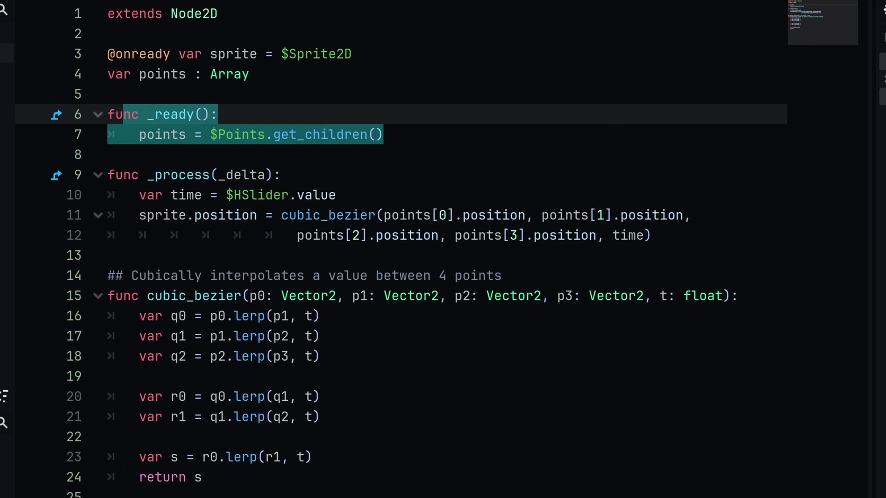
{"action": "left_click", "coordinate": [482, 154]}
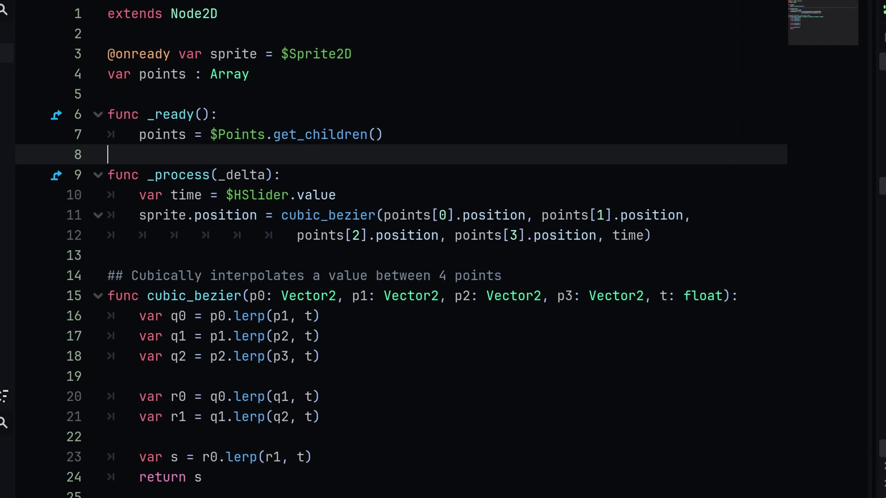
- Examine the time variable in _process and the point positions passed to the cubic_bezier call that sets sprite.position
{"action": "left_click", "coordinate": [337, 195]}
{"action": "double_click", "coordinate": [163, 216]}
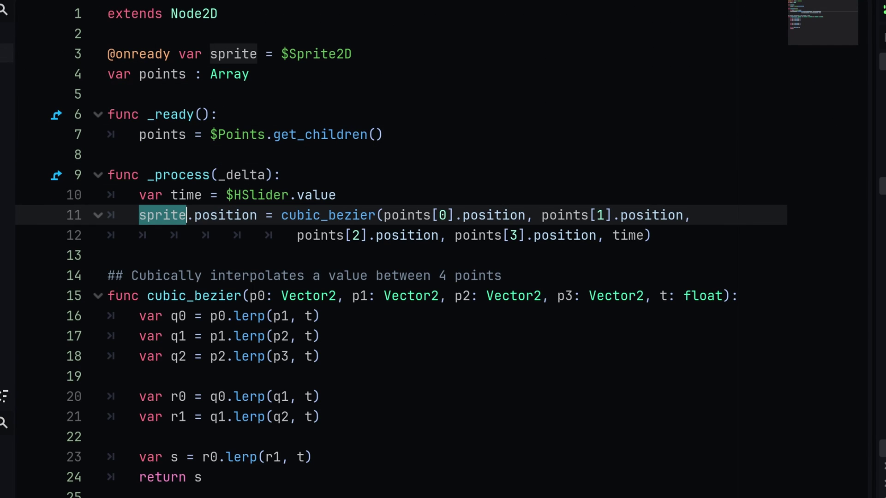
{"action": "double_click", "coordinate": [225, 215]}
{"action": "double_click", "coordinate": [344, 215]}
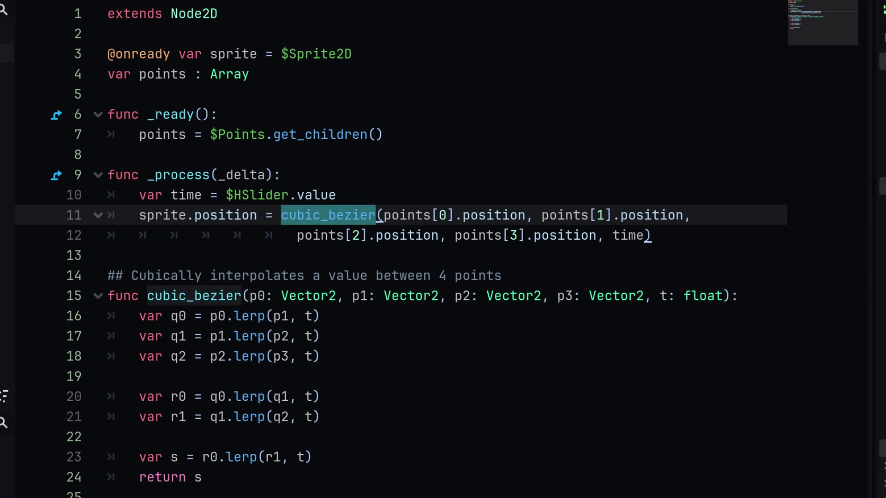
{"action": "double_click", "coordinate": [423, 215]}
{"action": "left_click_drag", "start_coordinate": [454, 215], "coordinate": [377, 215]}
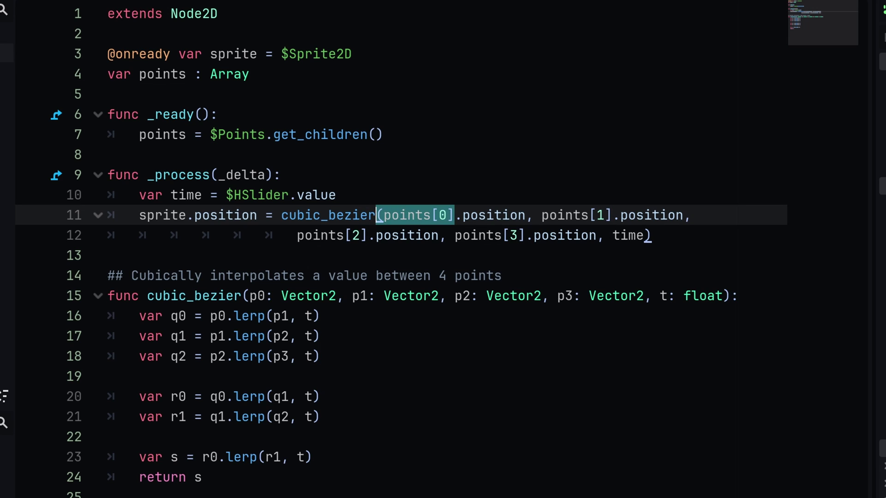
{"action": "double_click", "coordinate": [495, 215]}
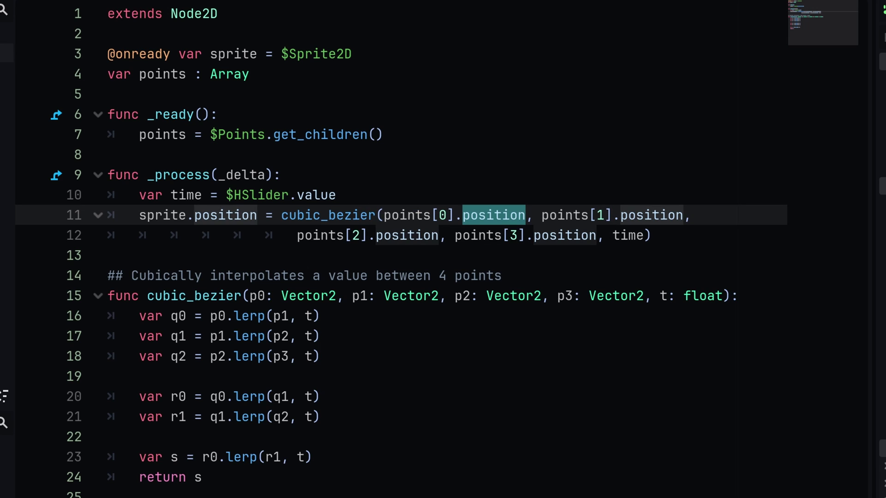
{"action": "double_click", "coordinate": [564, 215]}
{"action": "left_click", "coordinate": [604, 215]}
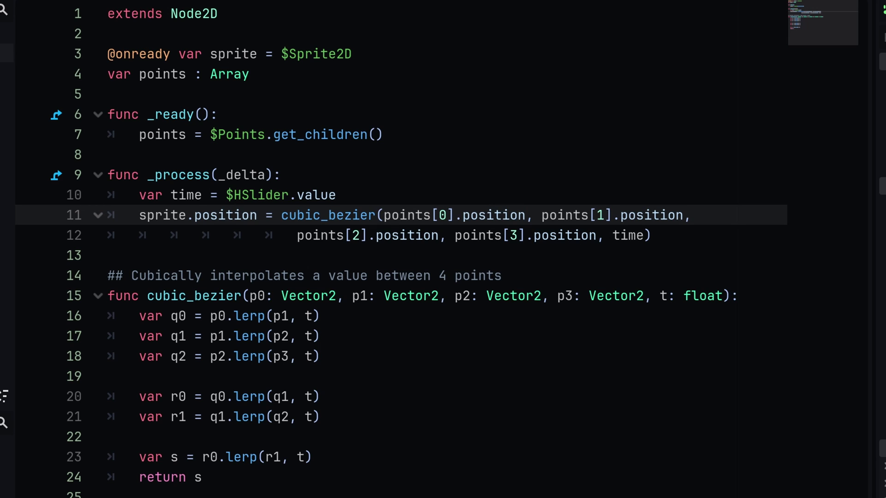
{"action": "double_click", "coordinate": [565, 235]}
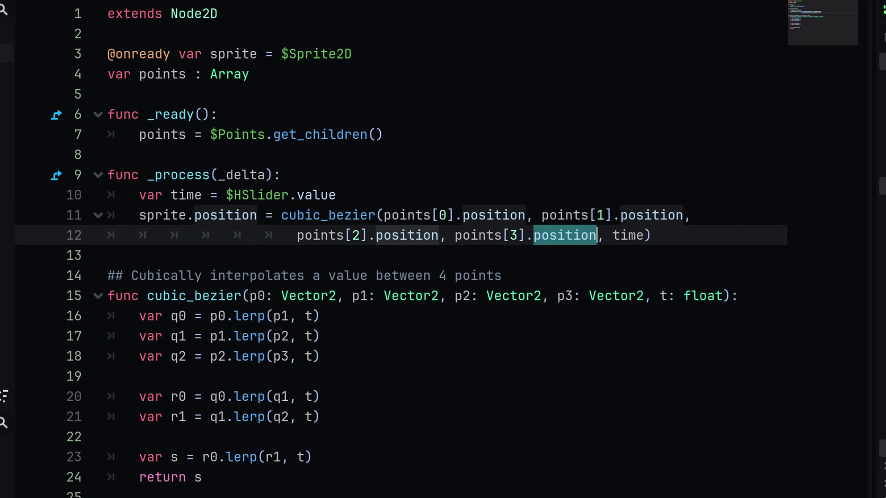
- Examine the time argument passed to cubic_bezier and the $HSlider.value it is read from
{"action": "double_click", "coordinate": [628, 235]}
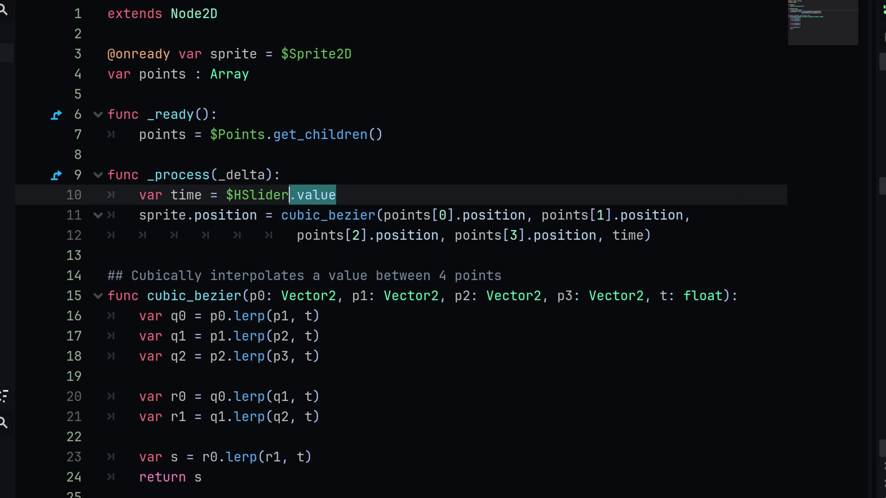
{"action": "left_click_drag", "start_coordinate": [67, 192], "coordinate": [57, 194]}
{"action": "left_click", "coordinate": [107, 154]}
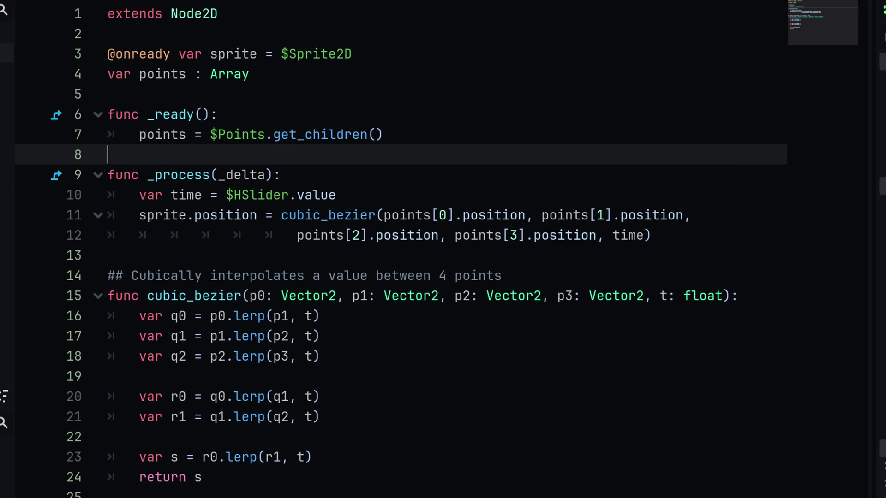
- Examine the cubic_bezier function body, following the q0, q1 and q2 lerp lines down to the returned s
{"action": "left_click_drag", "start_coordinate": [202, 477], "coordinate": [107, 296]}
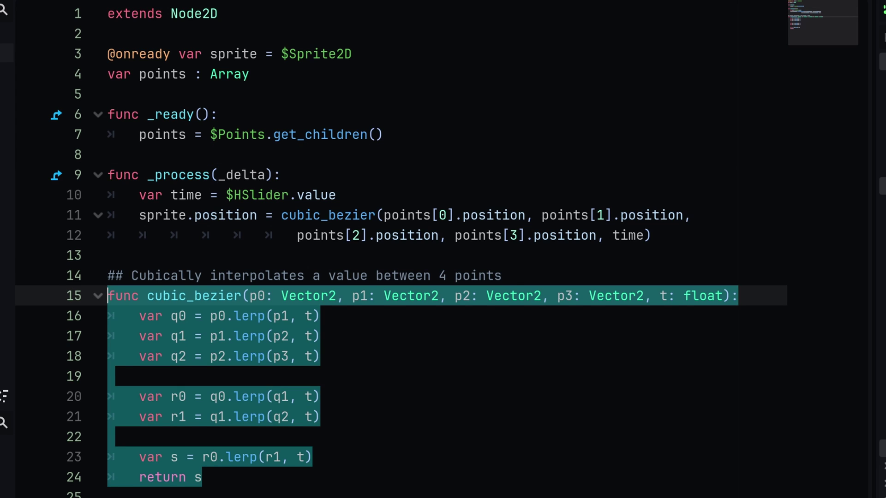
{"action": "left_click", "coordinate": [108, 255]}
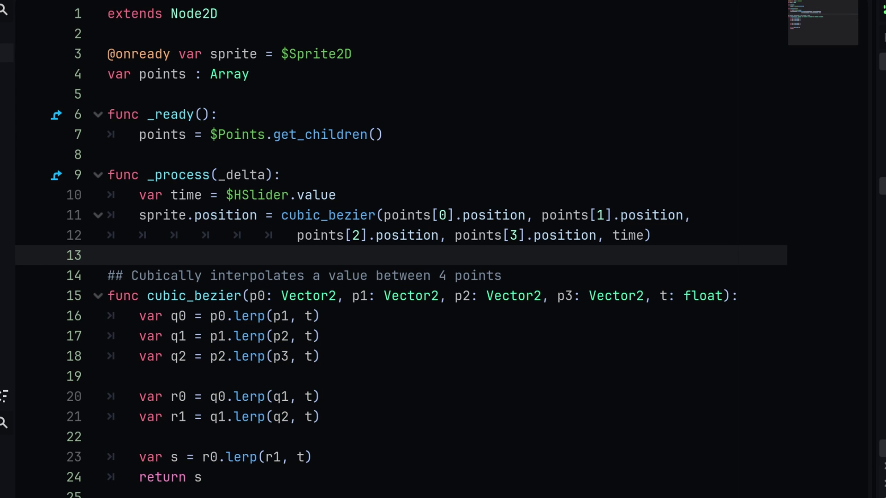
{"action": "left_click_drag", "start_coordinate": [320, 316], "coordinate": [108, 316]}
{"action": "left_click_drag", "start_coordinate": [319, 336], "coordinate": [107, 336]}
{"action": "left_click_drag", "start_coordinate": [319, 356], "coordinate": [107, 356]}
{"action": "left_click", "coordinate": [108, 437]}
{"action": "left_click", "coordinate": [202, 478]}
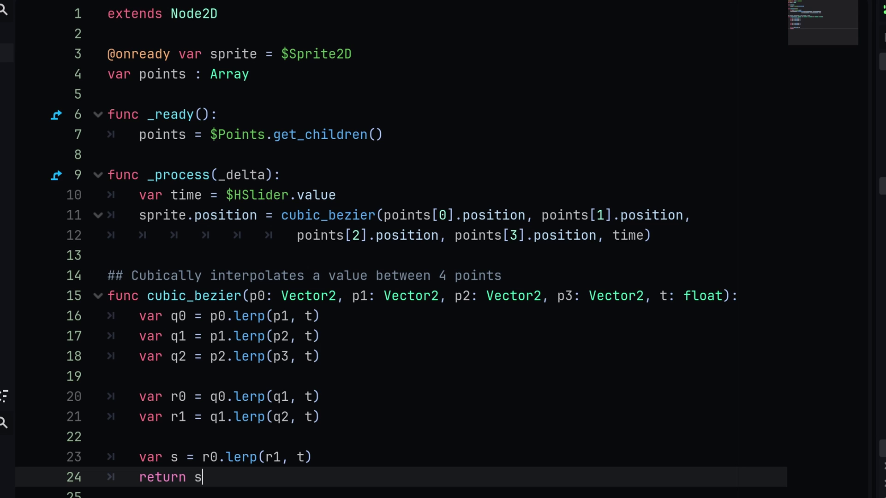
{"action": "left_click", "coordinate": [108, 255]}
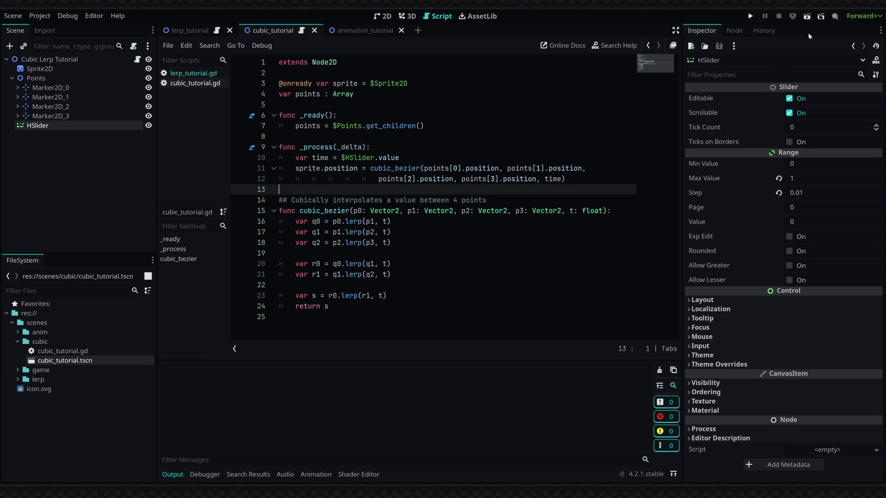
- Run the current cubic scene, and compare its Marker2D points in the 2D view with the cubic_bezier function
{"action": "left_click", "coordinate": [807, 16]}
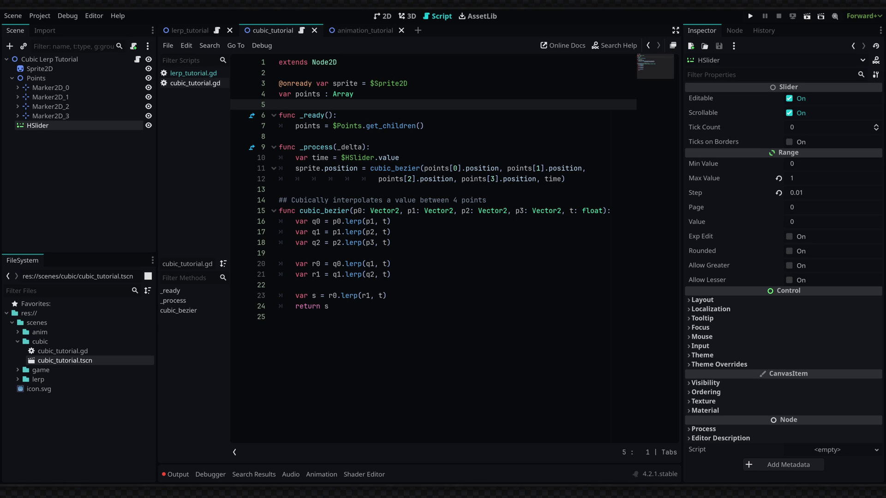
{"action": "left_click", "coordinate": [382, 16]}
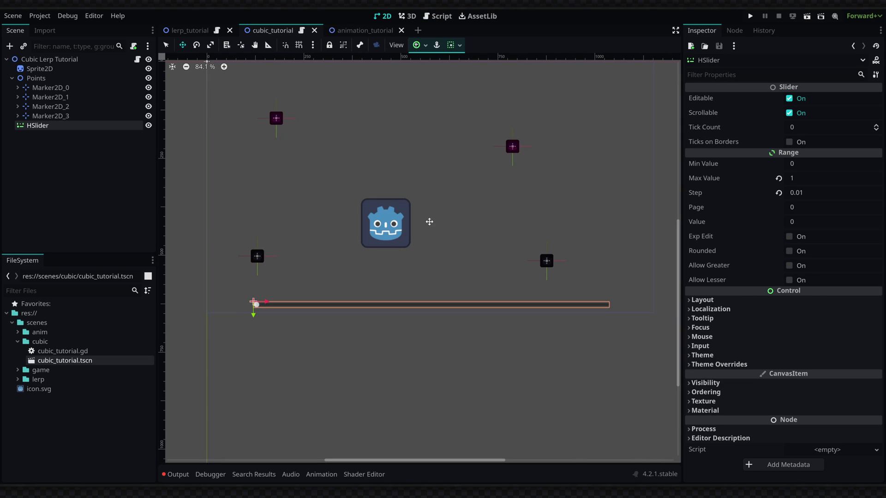
{"action": "left_click", "coordinate": [55, 97]}
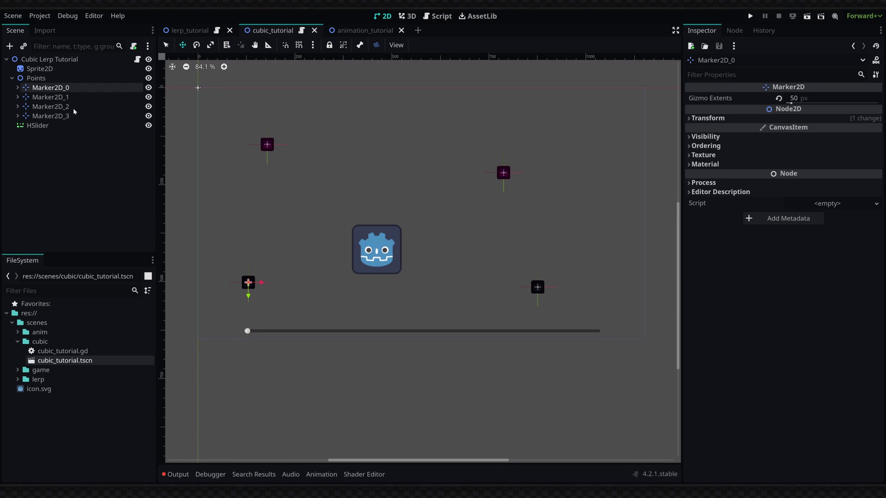
{"action": "left_click", "coordinate": [137, 60]}
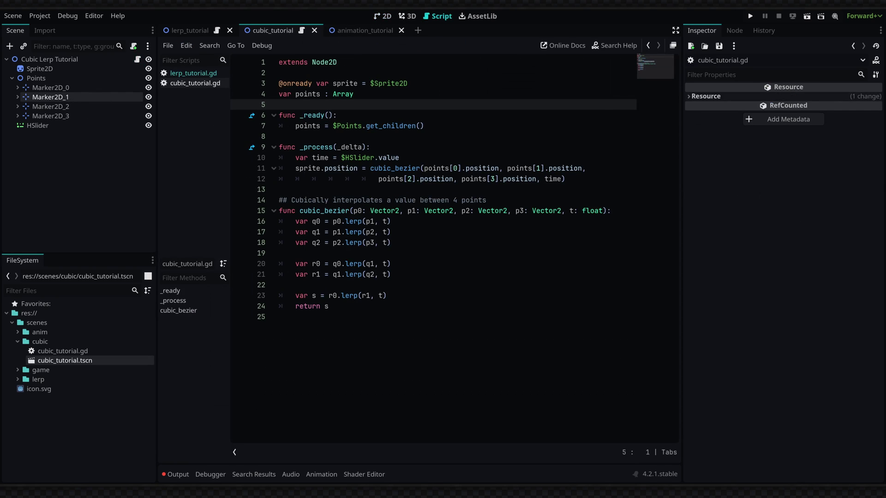
{"action": "double_click", "coordinate": [324, 211]}
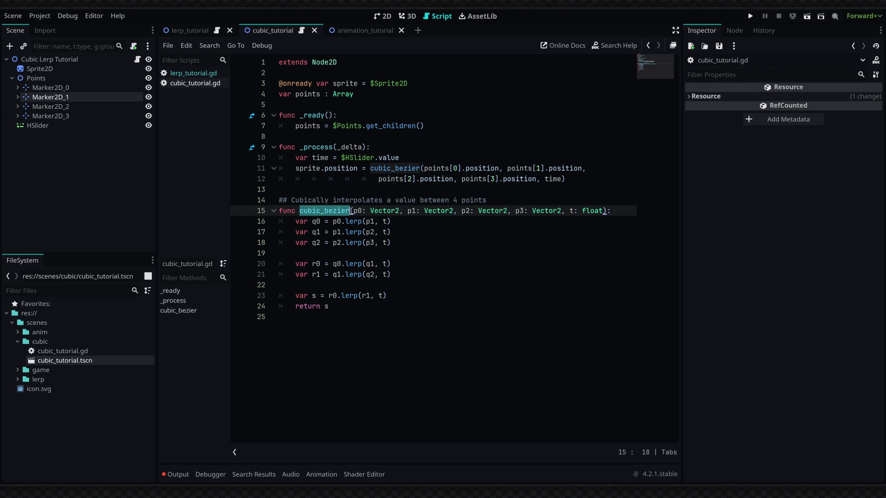
- Move the Marker2D_1 control point left and slightly down in the 2D scene, to about x = 0
{"action": "left_click", "coordinate": [385, 17]}
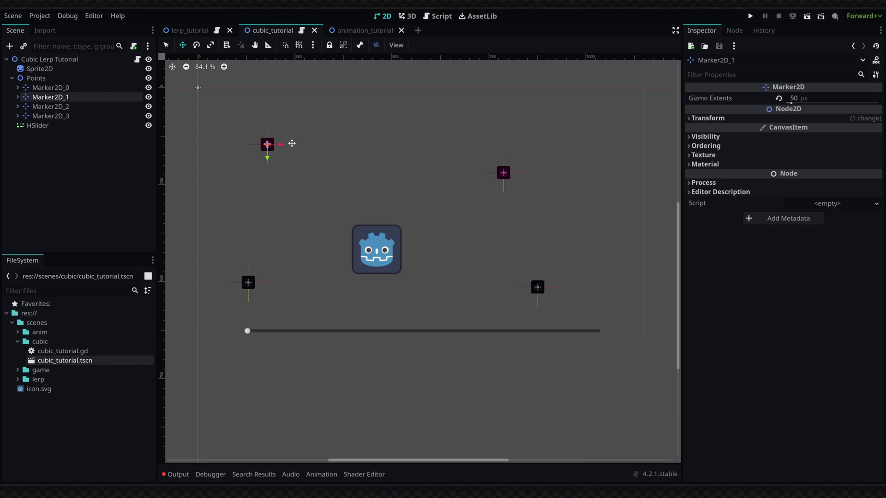
{"action": "left_click_drag", "start_coordinate": [313, 141], "coordinate": [243, 171]}
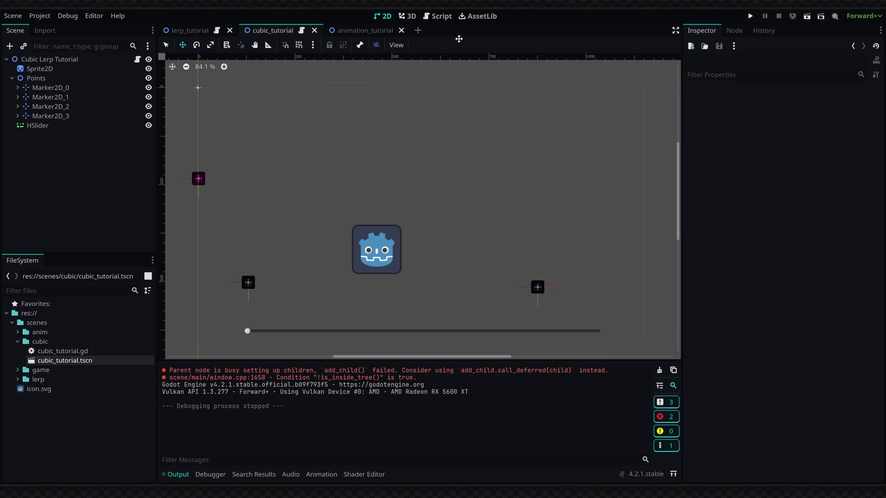
- Open the animation_tutorial scene and play the AnimationPlayer's rough_animation to check the sprite's movement, and pause it
{"action": "left_click", "coordinate": [368, 31]}
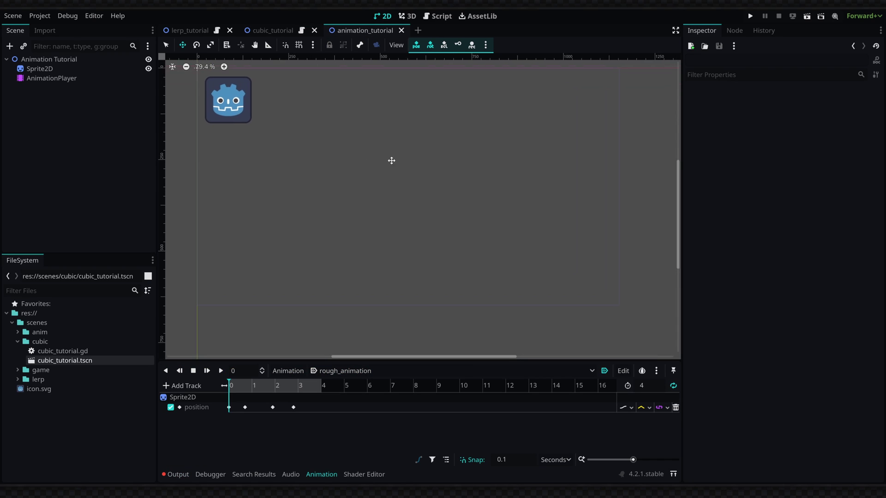
{"action": "left_click", "coordinate": [84, 80]}
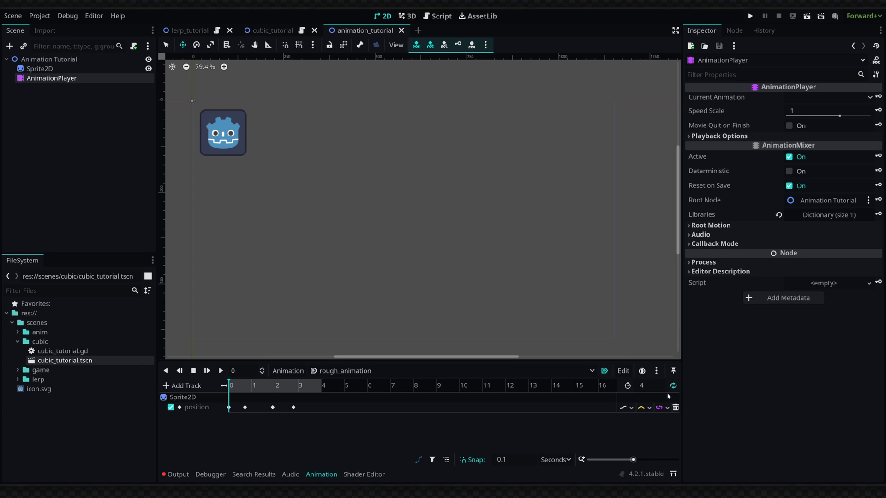
{"action": "left_click_drag", "start_coordinate": [628, 361], "coordinate": [627, 328]}
{"action": "middle_click_drag", "start_coordinate": [335, 247], "coordinate": [353, 210]}
{"action": "left_click", "coordinate": [220, 338]}
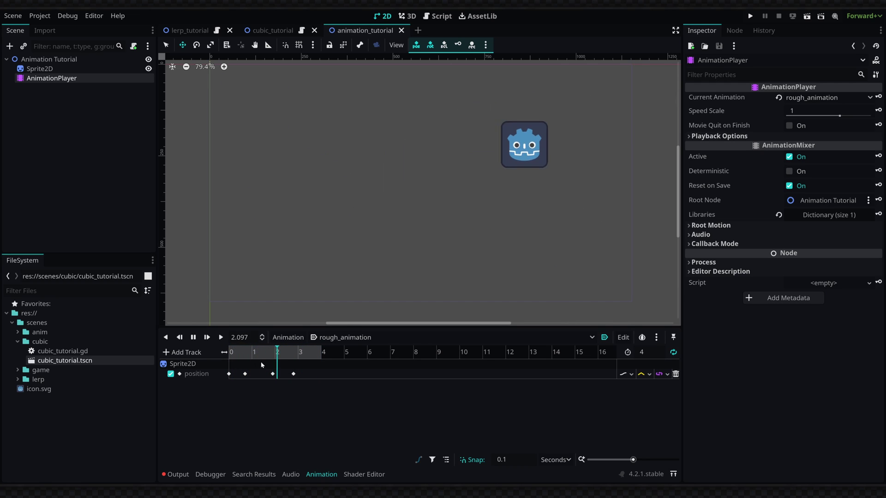
{"action": "left_click", "coordinate": [194, 340]}
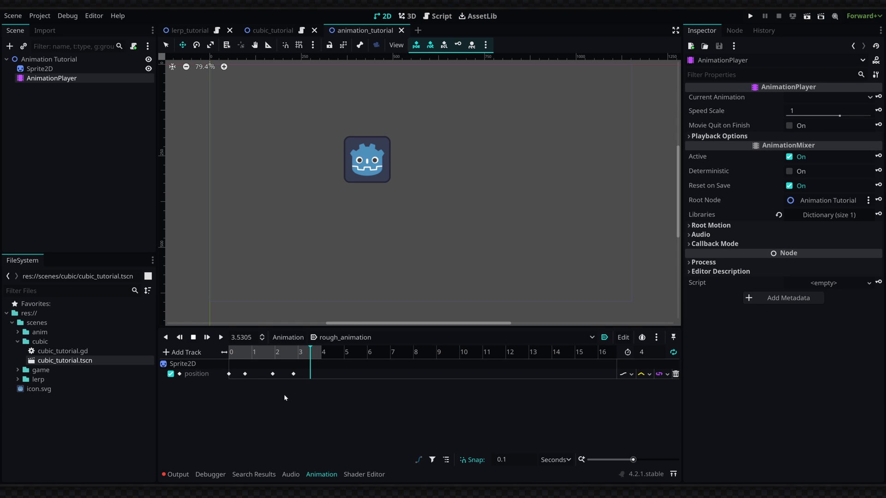
- Set the Sprite2D position track's interpolation to Cubic and preview rough_animation with it
{"action": "left_click", "coordinate": [649, 375]}
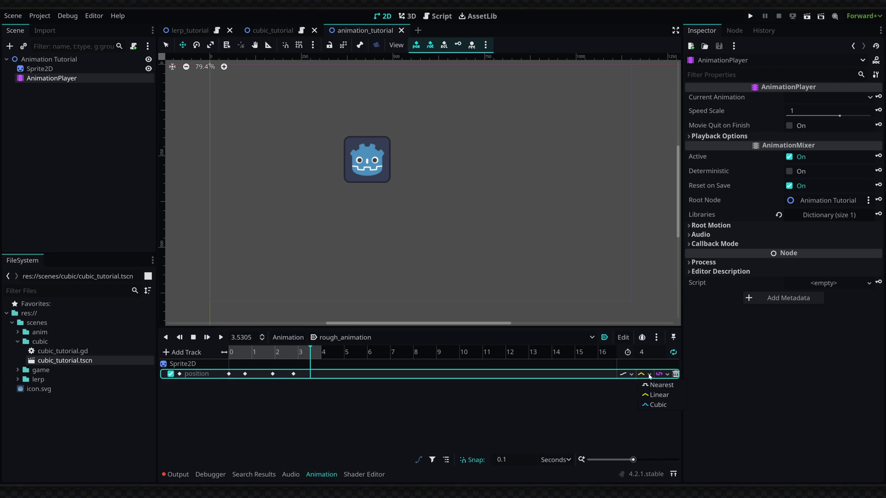
{"action": "left_click", "coordinate": [657, 404]}
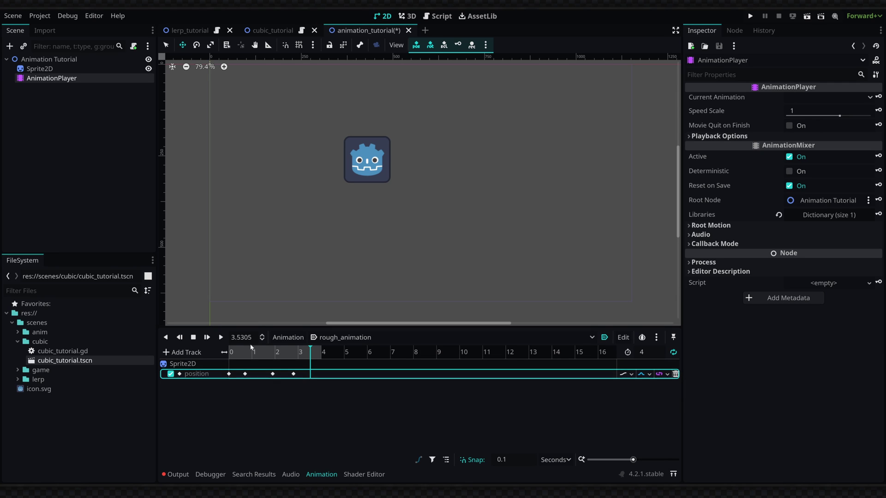
{"action": "left_click", "coordinate": [222, 338]}
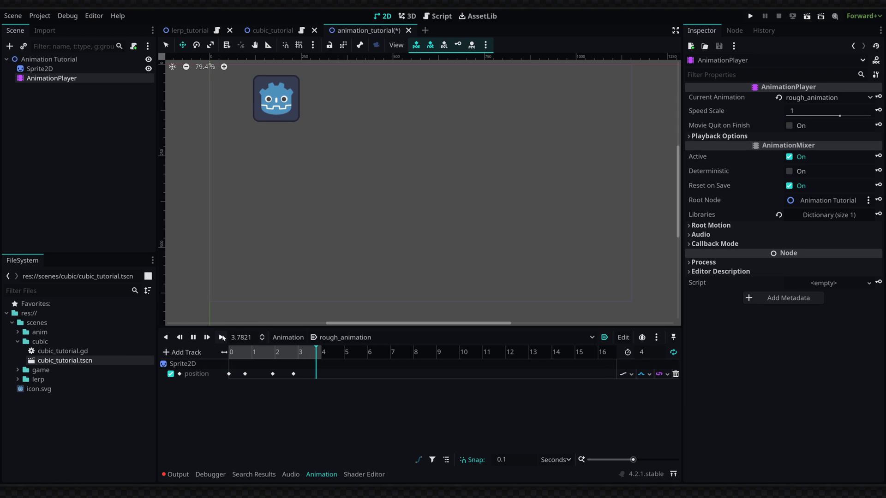
{"action": "left_click", "coordinate": [111, 222]}
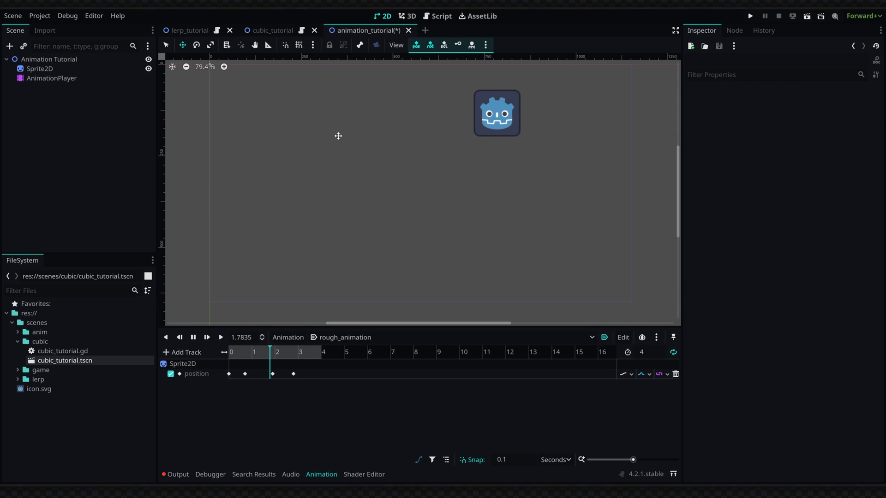
{"action": "mouse_move", "coordinate": [278, 29]}
{"action": "left_click", "coordinate": [193, 337]}
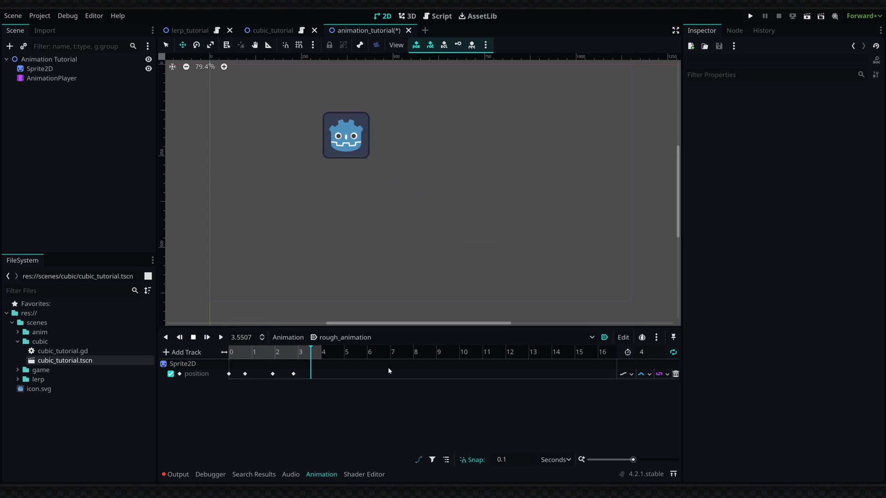
- Rewind the timeline to 0 and create a new animation named smooth_anim
{"action": "left_click_drag", "start_coordinate": [313, 357], "coordinate": [229, 353]}
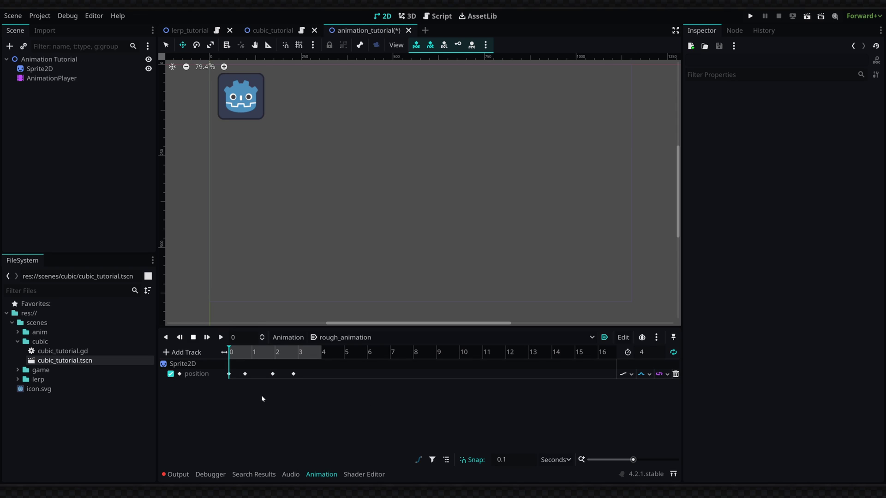
{"action": "left_click", "coordinate": [358, 337]}
{"action": "left_click", "coordinate": [297, 337]}
{"action": "left_click", "coordinate": [298, 337]}
{"action": "left_click", "coordinate": [314, 349]}
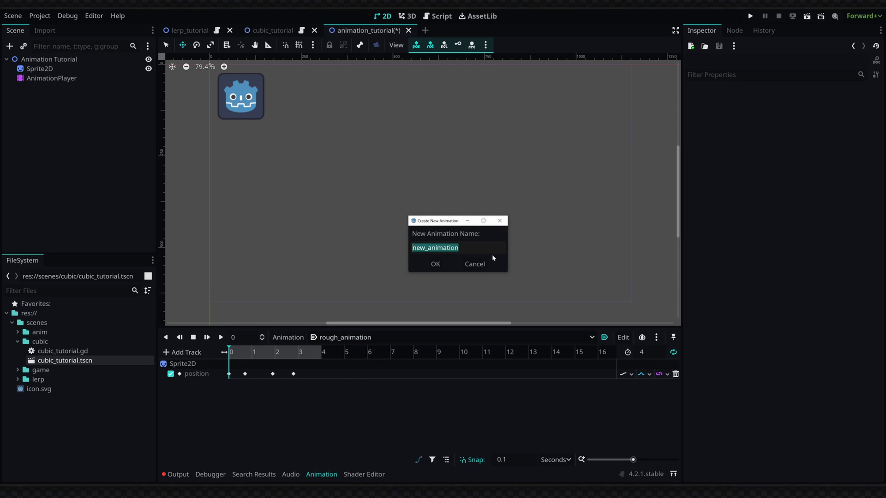
{"action": "type", "text": "smooth_anim"}
{"action": "key", "text": "Return"}
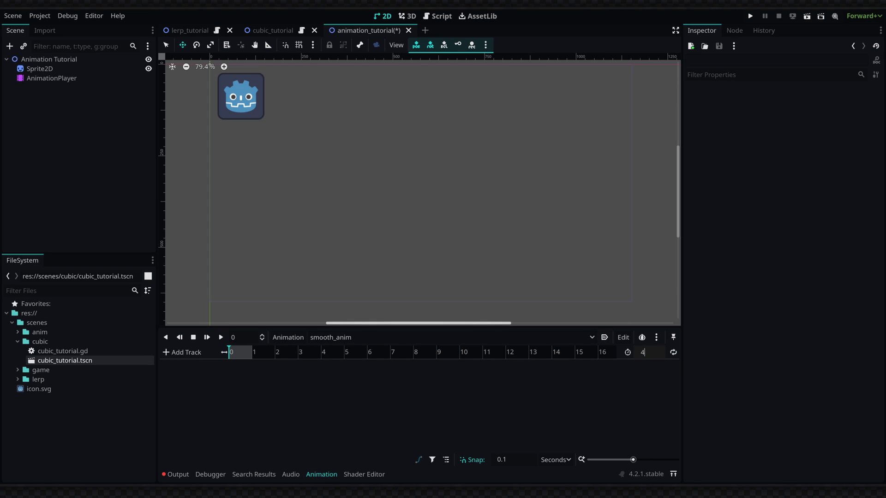
- Set the smooth_anim length to 4 seconds and enable looping
{"action": "type", "text": "4"}
{"action": "key", "text": "Return"}
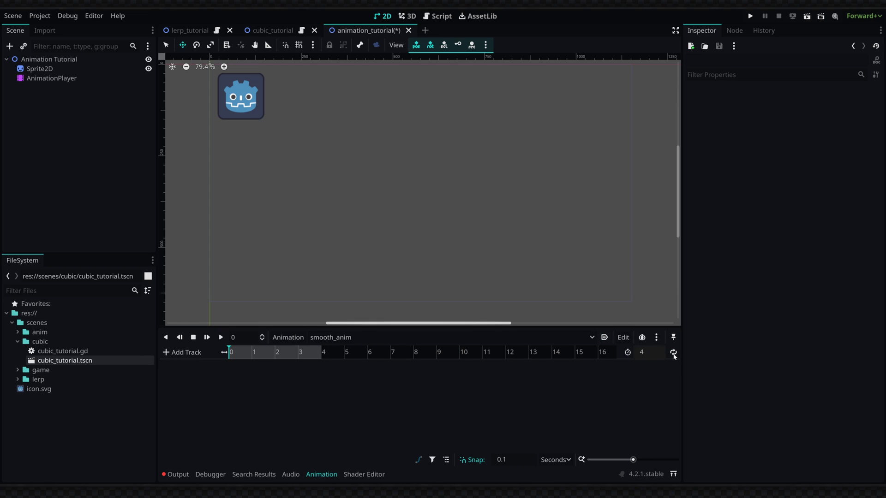
{"action": "left_click", "coordinate": [673, 353]}
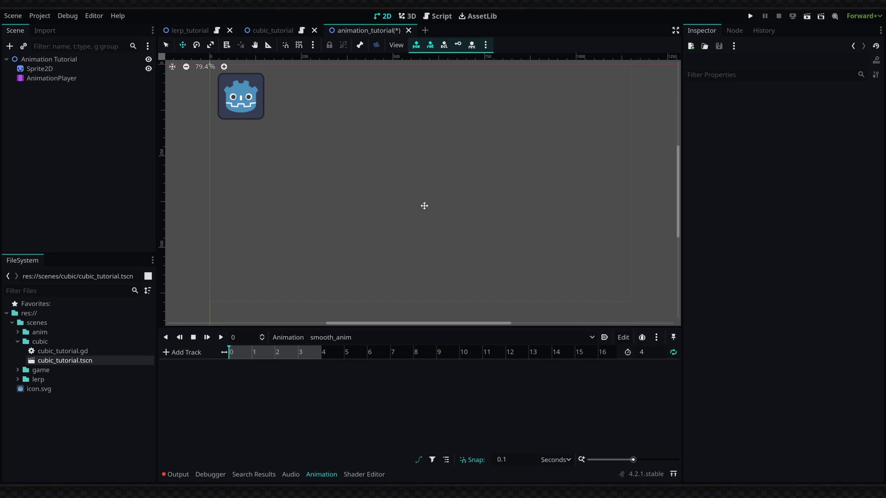
- Move Sprite2D to about (160, 187) and key its position at 0 s on new Bezier curve tracks
{"action": "left_click", "coordinate": [53, 68]}
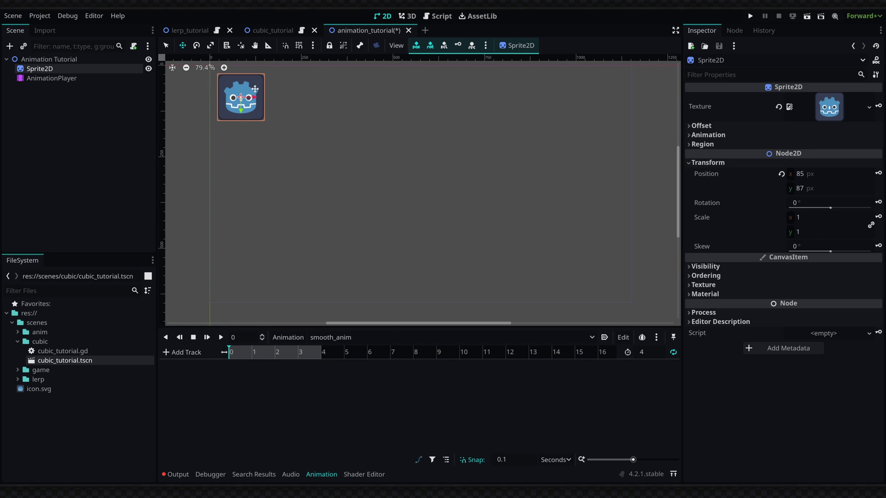
{"action": "left_click_drag", "start_coordinate": [254, 85], "coordinate": [280, 120]}
{"action": "left_click", "coordinate": [879, 174]}
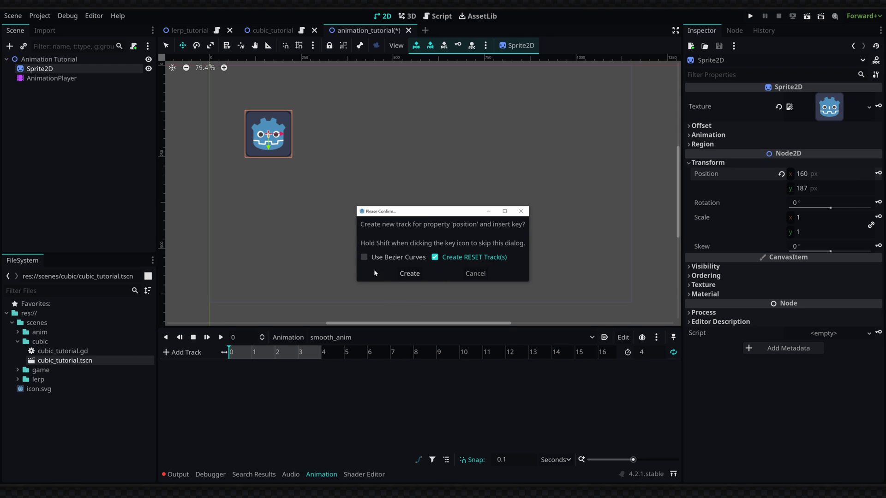
{"action": "left_click", "coordinate": [365, 257]}
{"action": "left_click", "coordinate": [410, 275]}
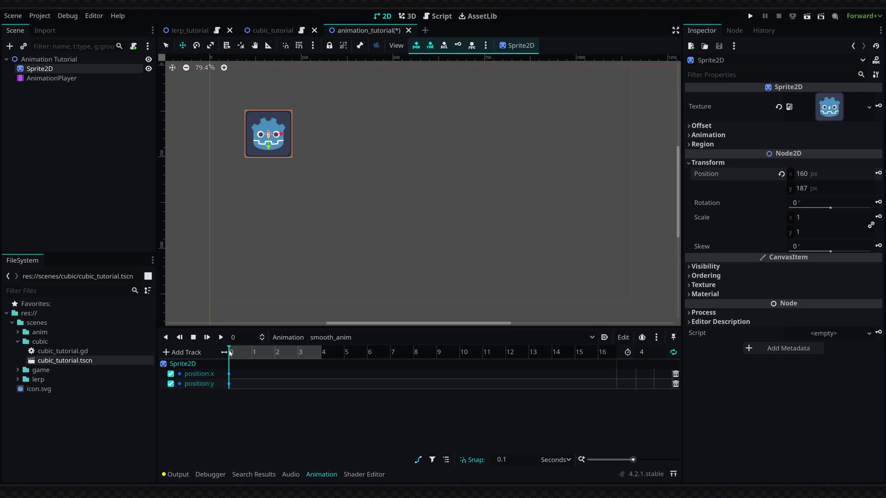
- Key further Sprite2D positions at 1, 2 and 3 s, placing it at about (450, 510) at 1 s and (838, 427) at 3 s
{"action": "left_click_drag", "start_coordinate": [230, 353], "coordinate": [252, 353]}
{"action": "left_click_drag", "start_coordinate": [249, 128], "coordinate": [354, 246]}
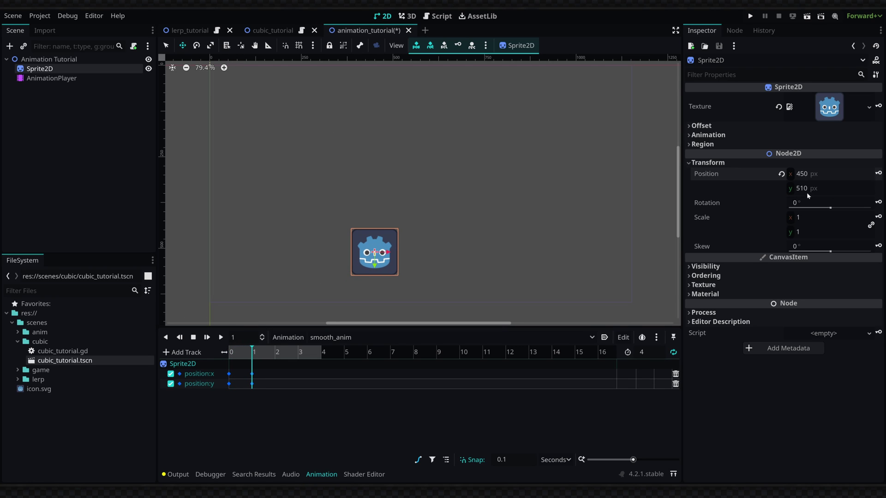
{"action": "left_click_drag", "start_coordinate": [274, 353], "coordinate": [276, 360]}
{"action": "left_click_drag", "start_coordinate": [432, 171], "coordinate": [440, 142]}
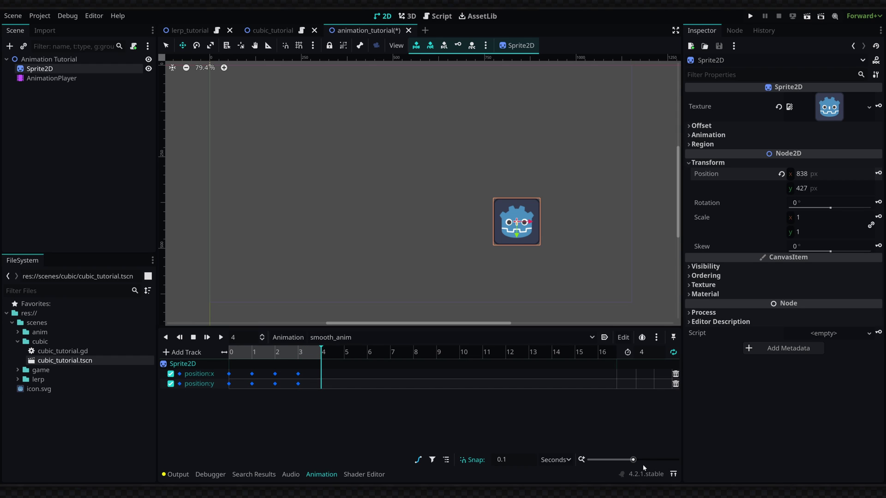
- Duplicate the position:x and position:y keys from 0 s to 4 s in smooth_anim
{"action": "left_click_drag", "start_coordinate": [633, 459], "coordinate": [641, 460]}
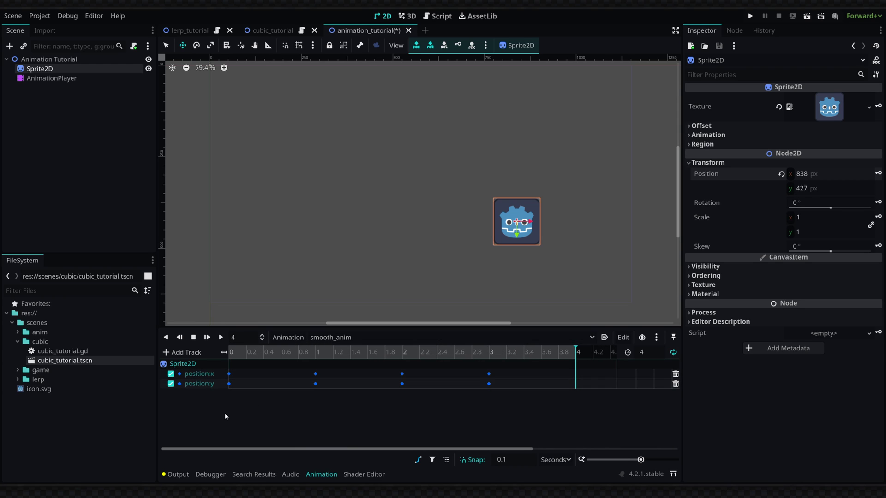
{"action": "left_click_drag", "start_coordinate": [246, 409], "coordinate": [230, 381]}
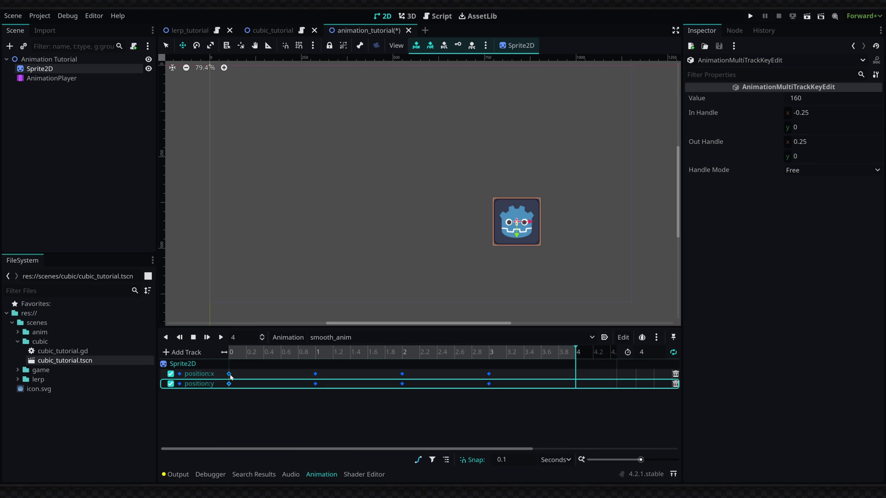
{"action": "right_click", "coordinate": [231, 377]}
{"action": "left_click", "coordinate": [466, 433]}
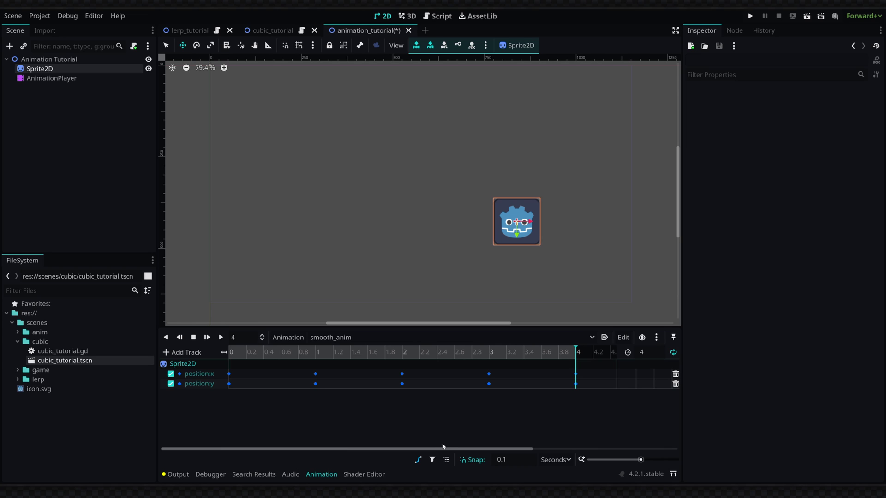
- Show the smooth_anim position tracks in the Bezier curve editor, enlarge the editor and fit the scene frame in the viewport
{"action": "left_click", "coordinate": [418, 459]}
{"action": "left_click_drag", "start_coordinate": [425, 326], "coordinate": [426, 279]}
{"action": "middle_click_drag", "start_coordinate": [450, 410], "coordinate": [455, 424]}
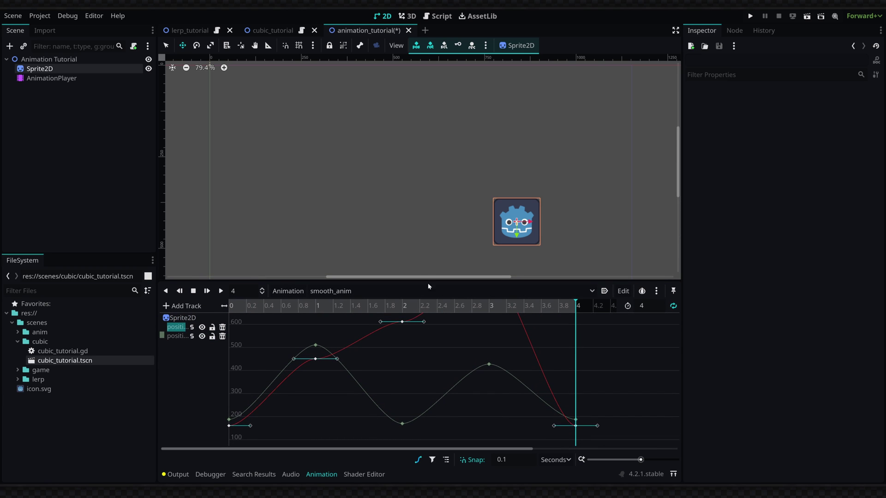
{"action": "left_click_drag", "start_coordinate": [436, 280], "coordinate": [434, 246]}
{"action": "middle_click_drag", "start_coordinate": [441, 172], "coordinate": [423, 63]}
{"action": "scroll", "coordinate": [436, 138], "scroll_direction": "down", "scroll_amount": 7}
{"action": "scroll", "coordinate": [430, 119], "scroll_direction": "down", "scroll_amount": 6}
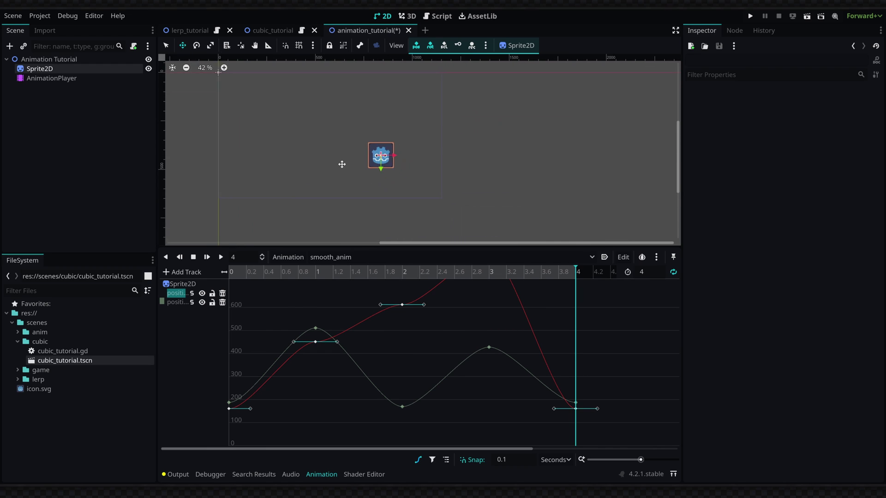
- Play smooth_anim in an enlarged viewport with Sprite2D deselected to watch its movement
{"action": "left_click_drag", "start_coordinate": [432, 252], "coordinate": [428, 336]}
{"action": "scroll", "coordinate": [352, 121], "scroll_direction": "up", "scroll_amount": 5}
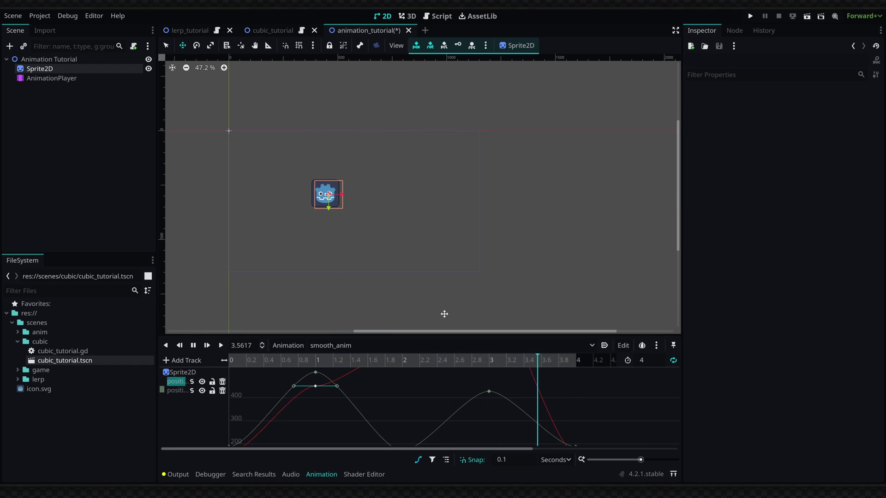
{"action": "left_click", "coordinate": [166, 150]}
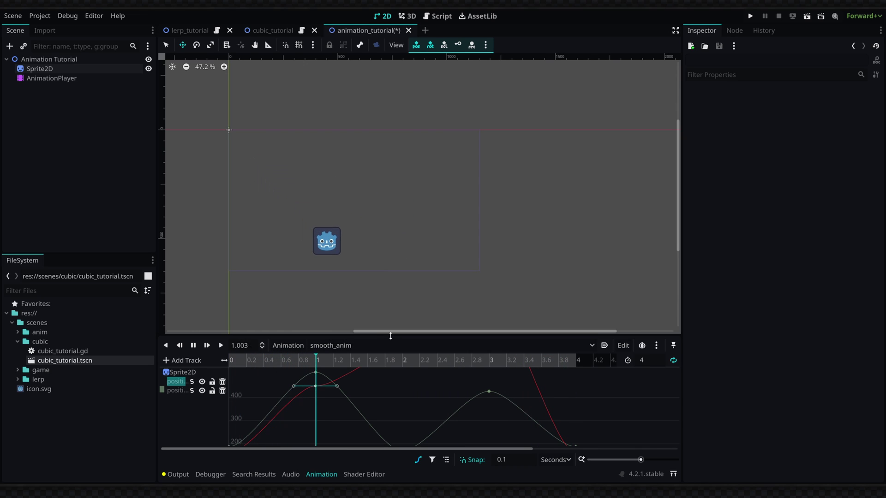
- Make the handles of all position:x and position:y keys Balanced and watch the resulting motion
{"action": "left_click_drag", "start_coordinate": [388, 337], "coordinate": [377, 163]}
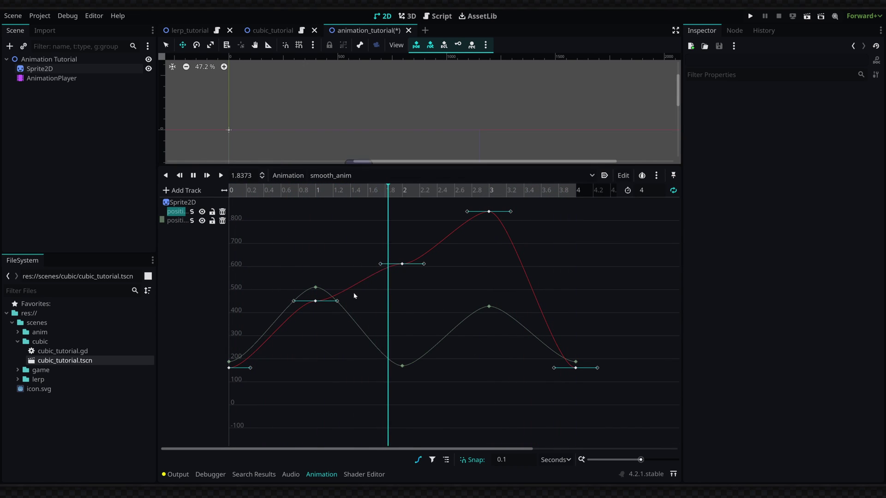
{"action": "left_click_drag", "start_coordinate": [510, 212], "coordinate": [653, 411]}
{"action": "left_click_drag", "start_coordinate": [590, 312], "coordinate": [223, 213]}
{"action": "right_click", "coordinate": [489, 215]}
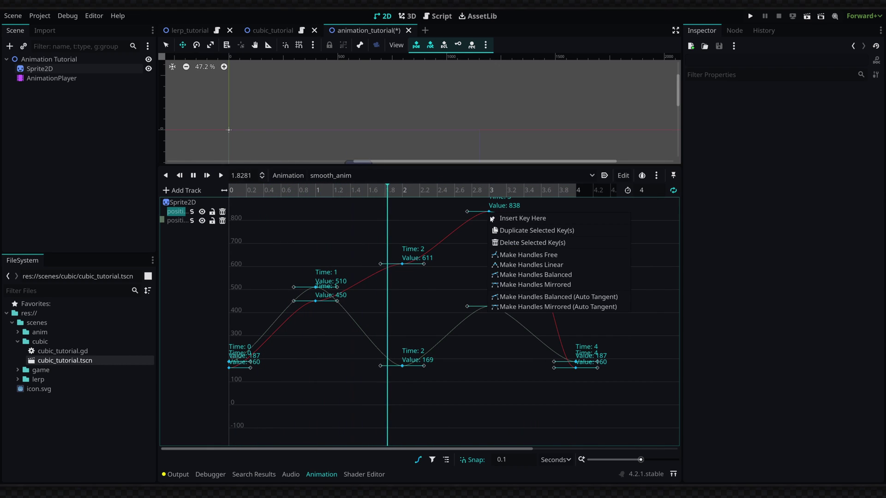
{"action": "left_click", "coordinate": [555, 275]}
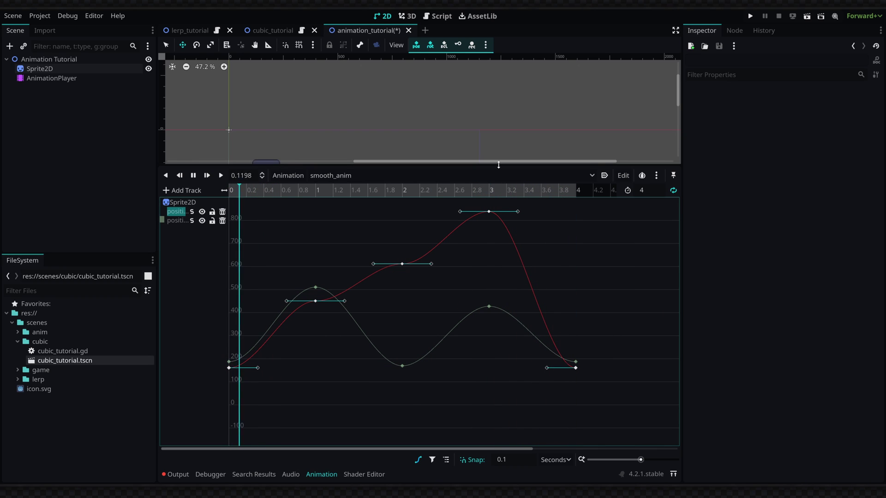
{"action": "left_click_drag", "start_coordinate": [494, 166], "coordinate": [467, 304]}
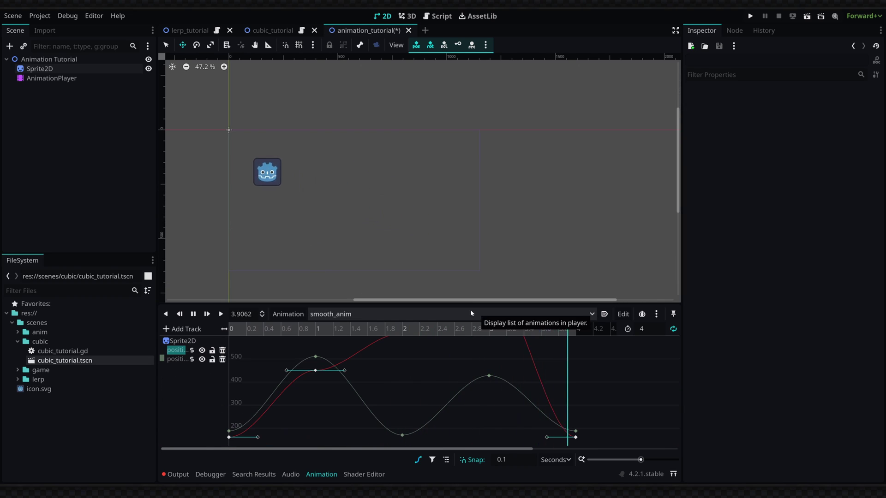
- Reshape the position:x curve: pull the 0 s key's out handle to about (1.1, 13), steepen the 1 s key's handles and tilt the 2 s key's upward
{"action": "left_click_drag", "start_coordinate": [474, 303], "coordinate": [547, 144]}
{"action": "left_click", "coordinate": [230, 362]}
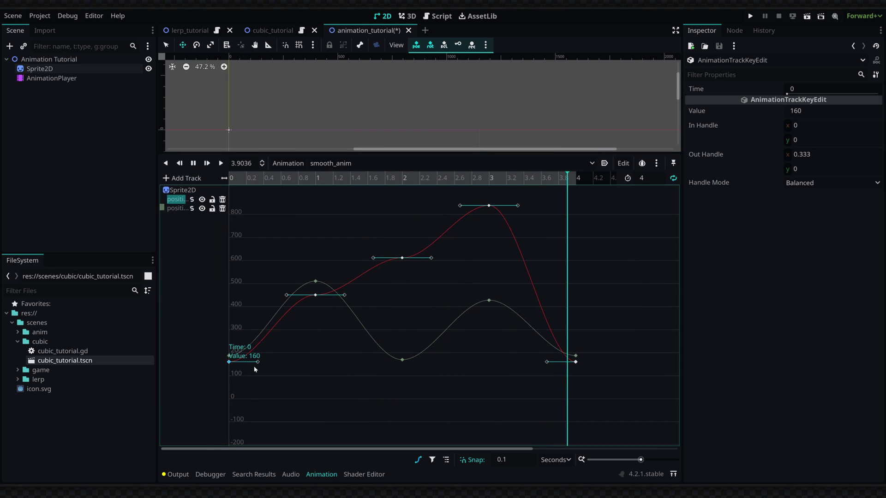
{"action": "left_click_drag", "start_coordinate": [258, 363], "coordinate": [314, 363]}
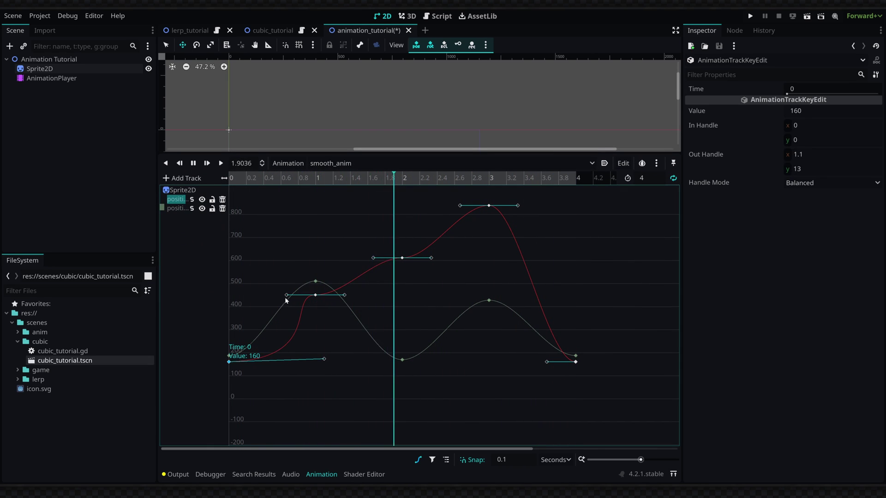
{"action": "left_click_drag", "start_coordinate": [286, 301], "coordinate": [307, 342]}
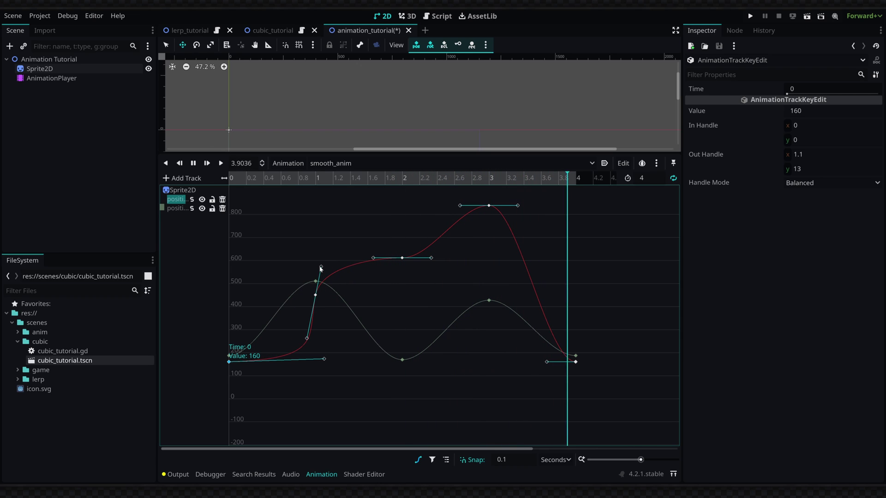
{"action": "left_click_drag", "start_coordinate": [377, 261], "coordinate": [353, 308]}
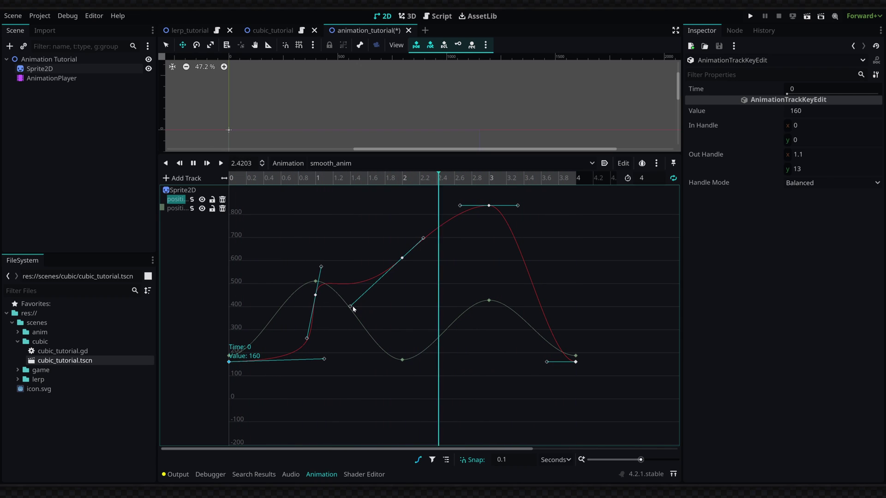
- Make the handles of the position:x key at 3 s Free and reshape the curve between 3 s and 4 s
{"action": "left_click", "coordinate": [489, 207]}
{"action": "right_click", "coordinate": [489, 207]}
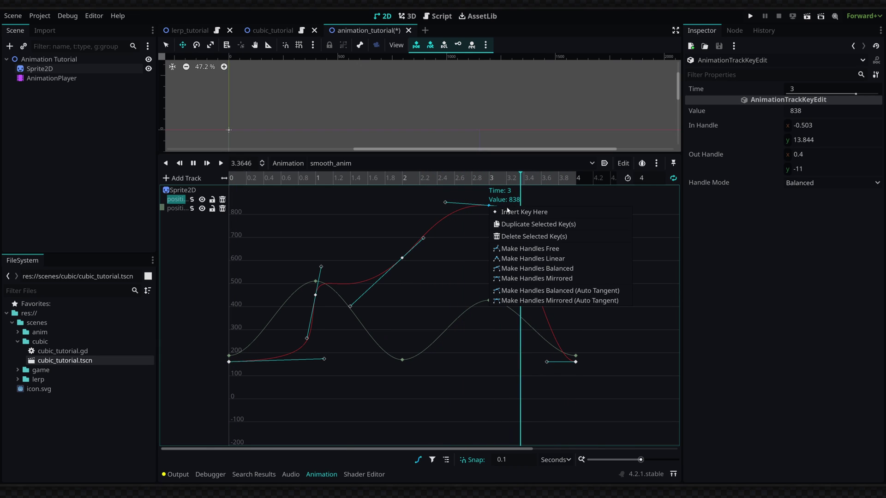
{"action": "left_click", "coordinate": [542, 249]}
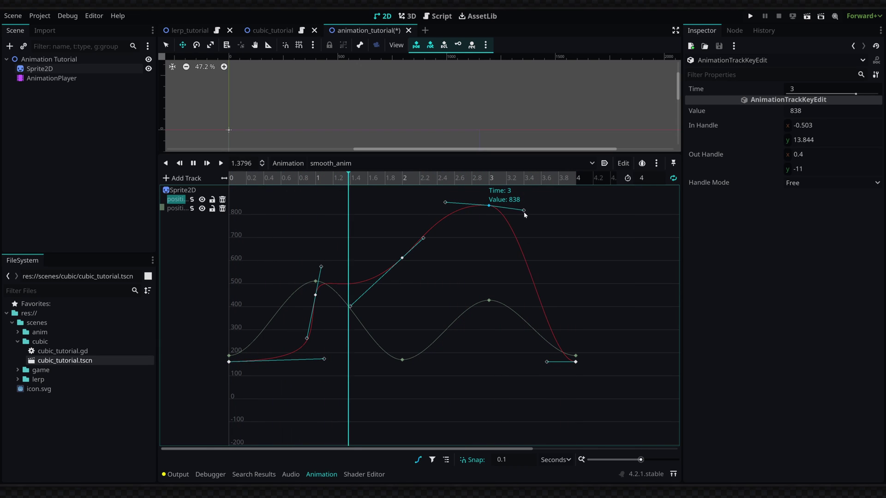
{"action": "left_click_drag", "start_coordinate": [515, 254], "coordinate": [602, 211]}
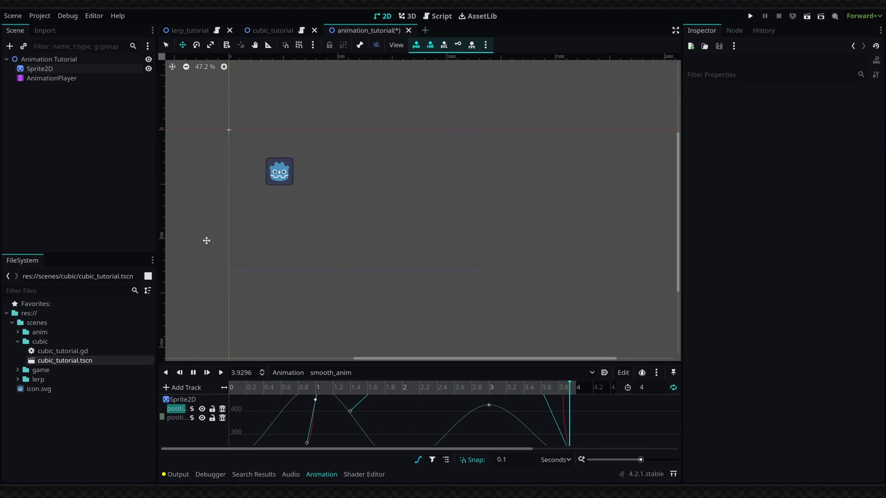
- Watch the playback of the reshaped smooth_anim in the viewport and compare it with the Bezier curves
{"action": "scroll", "coordinate": [385, 179], "scroll_direction": "up", "scroll_amount": 3}
{"action": "middle_click_drag", "start_coordinate": [420, 197], "coordinate": [505, 217]}
{"action": "left_click_drag", "start_coordinate": [435, 365], "coordinate": [425, 313]}
{"action": "scroll", "coordinate": [390, 233], "scroll_direction": "down", "scroll_amount": 4}
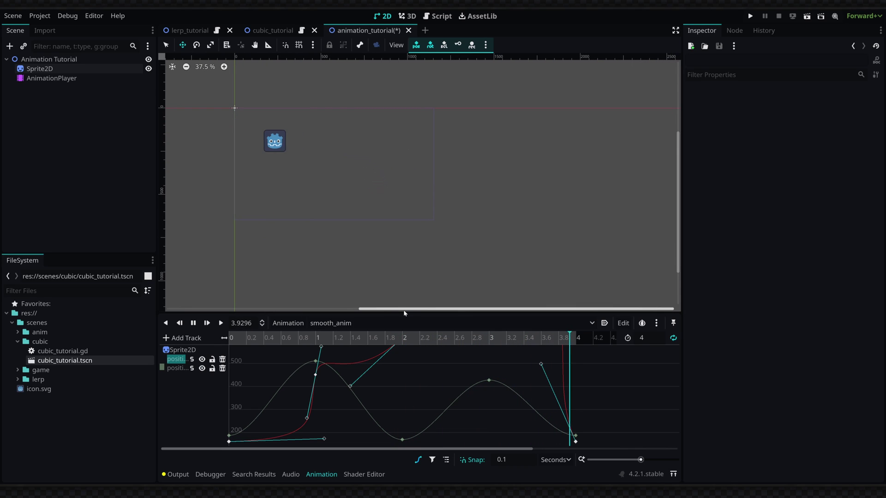
{"action": "left_click_drag", "start_coordinate": [402, 309], "coordinate": [397, 224]}
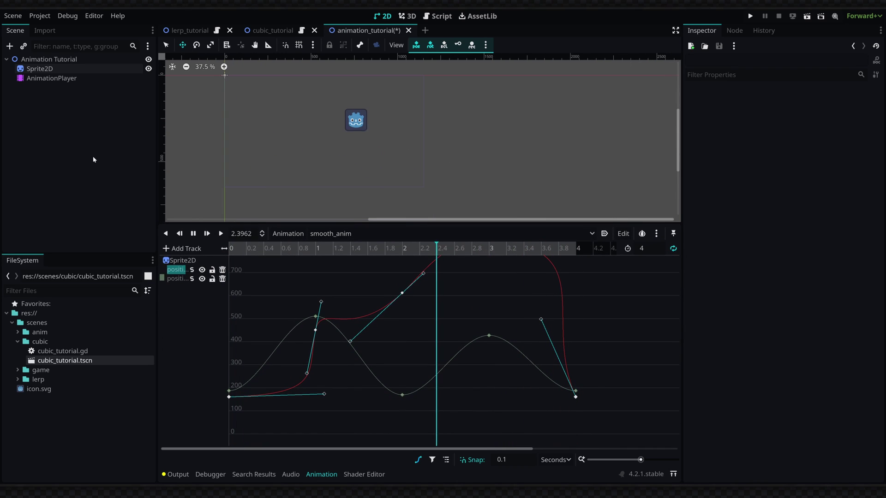